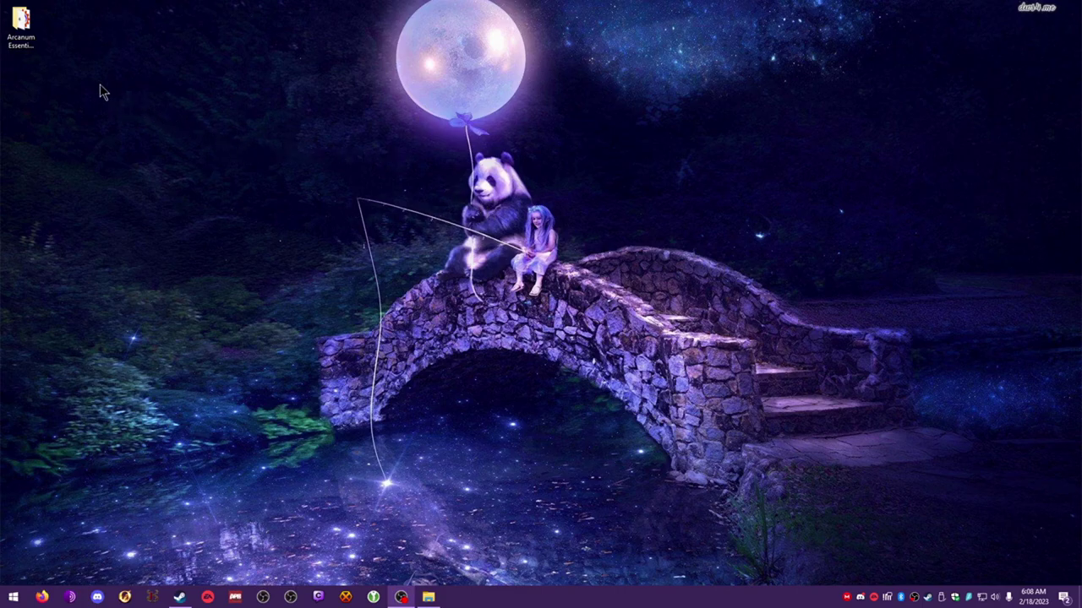
Open the Arcanum Essentials Pack folder on the desktop and launch the English patch installer arcanum_en_1074.exe.
left_click(33, 50)
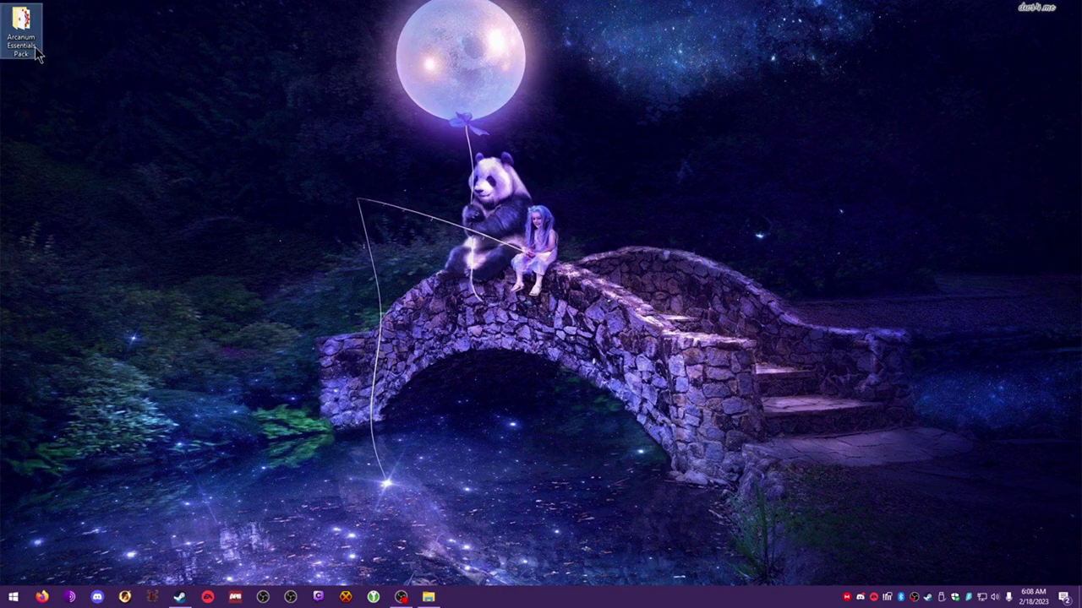
mouse_move(37, 53)
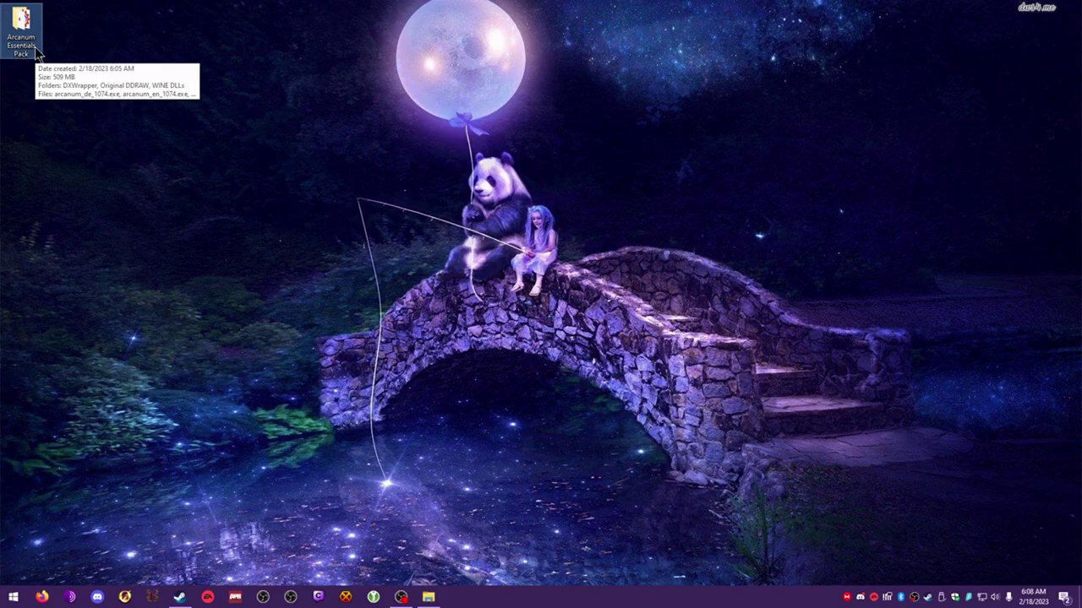
double_click(38, 53)
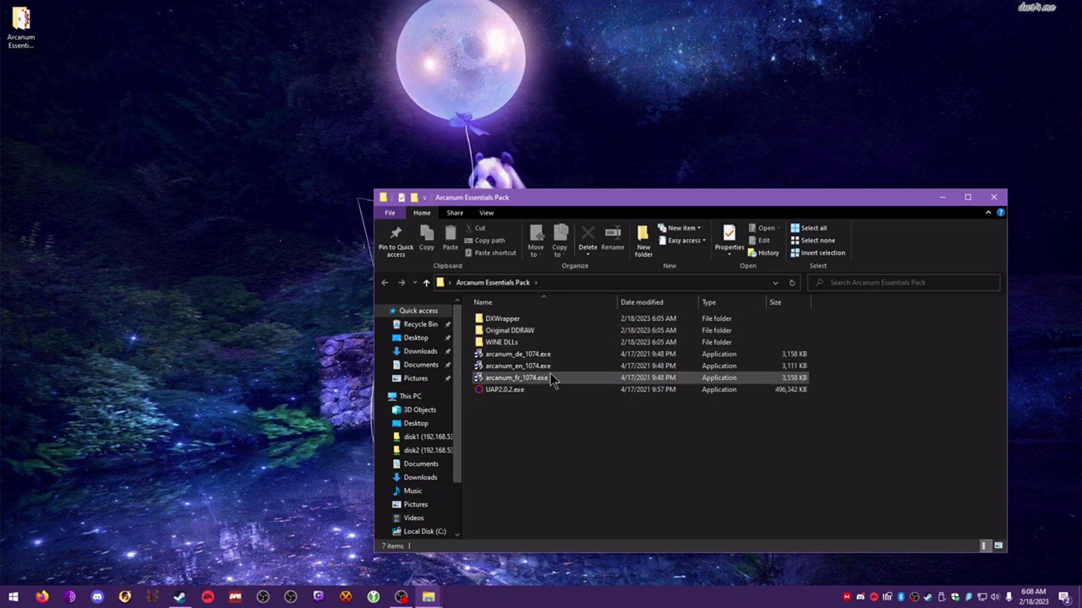
left_click(543, 370)
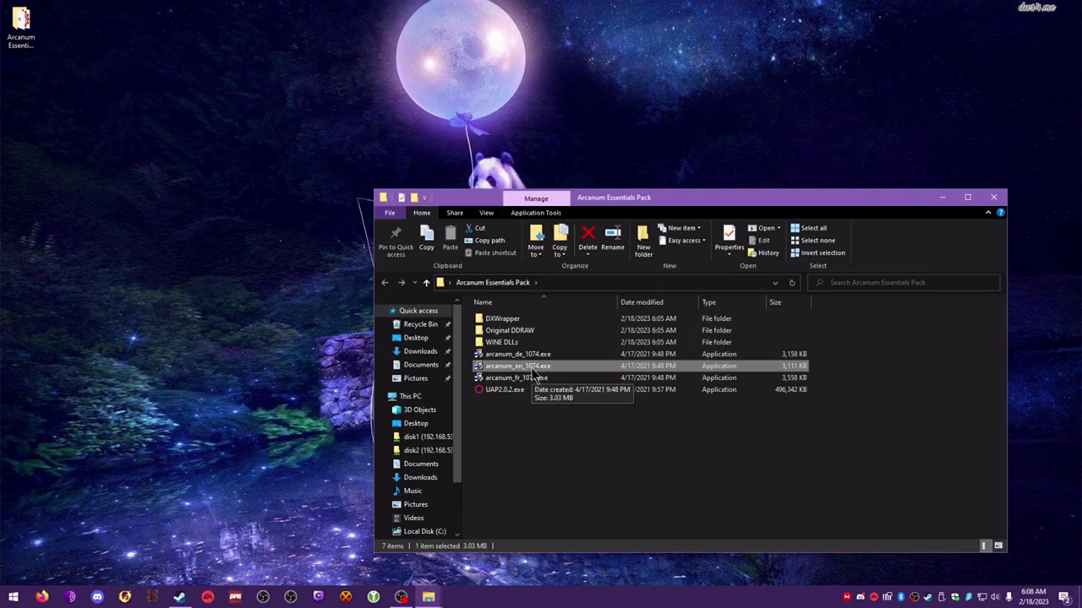
double_click(530, 365)
Accept the license agreement and install Arcanum Patch 1074 into C:\Sierra\Arcanum.
left_click(515, 359)
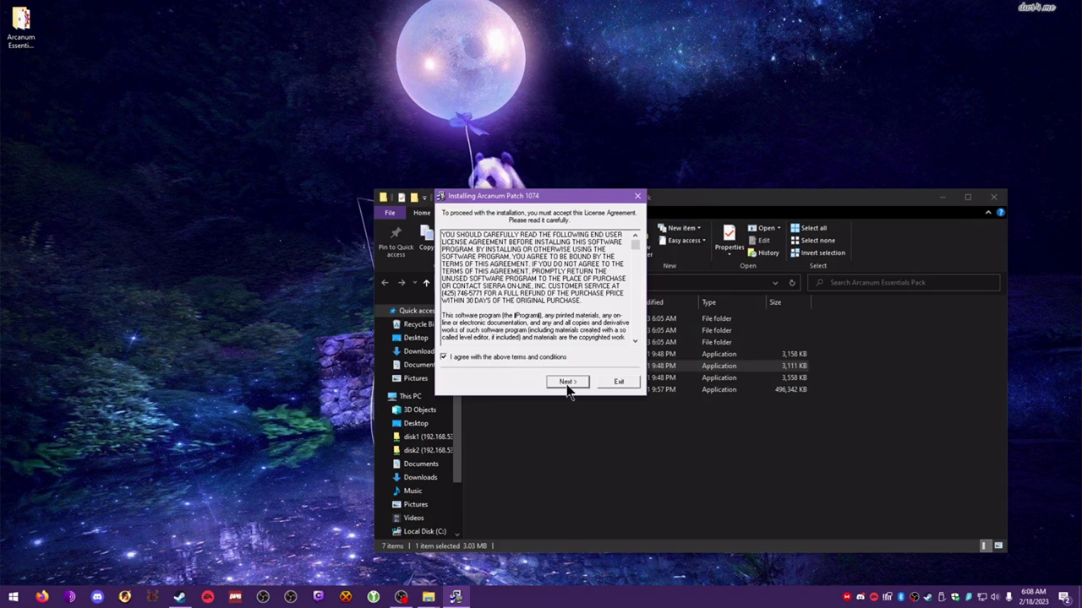
left_click(566, 382)
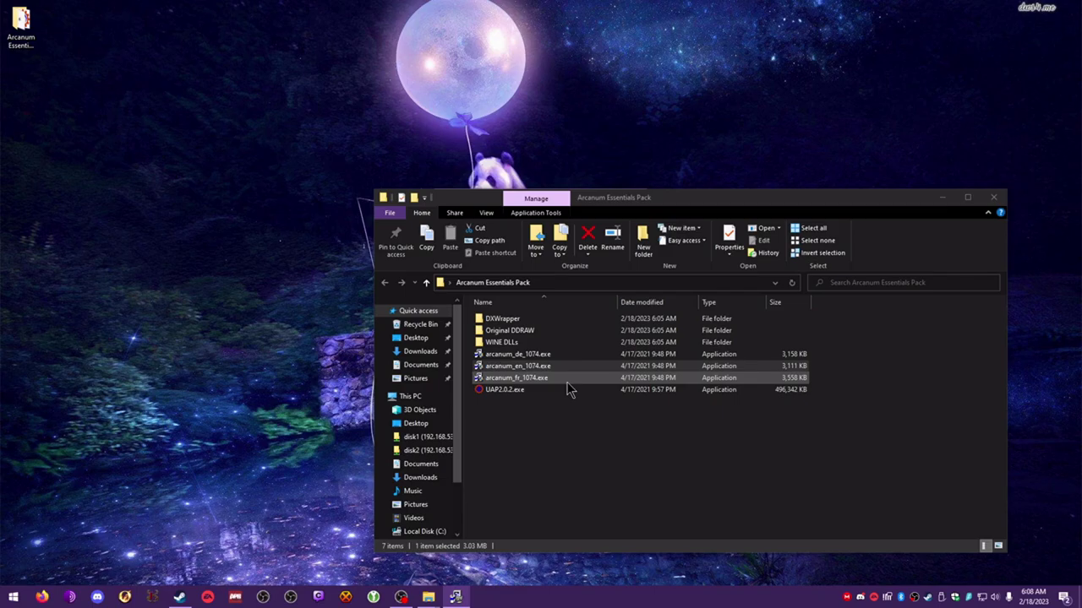
left_click_drag(621, 193, 589, 235)
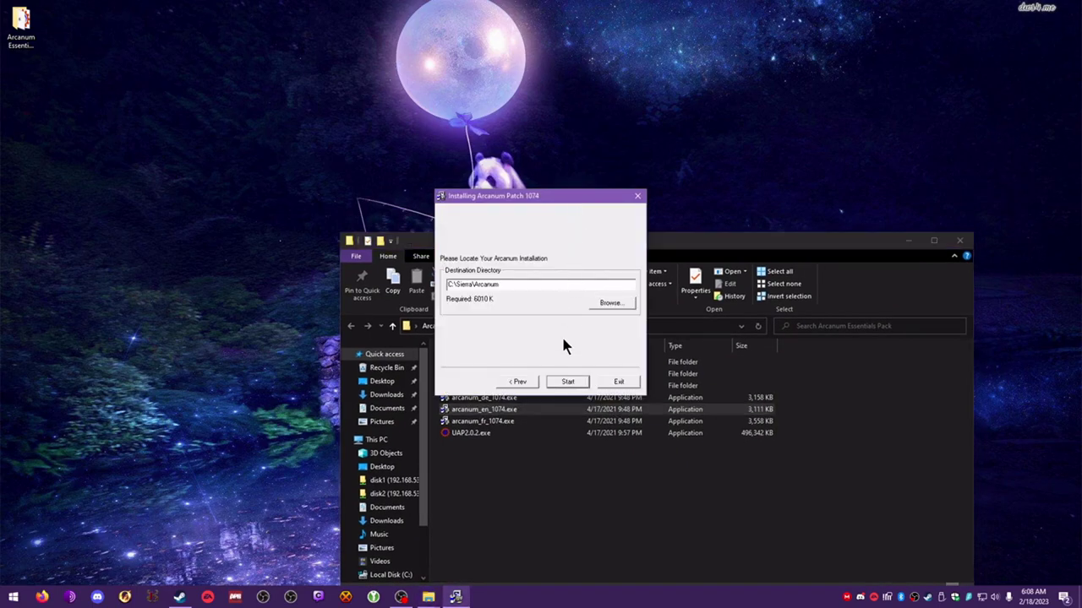
left_click(578, 384)
left_click(555, 381)
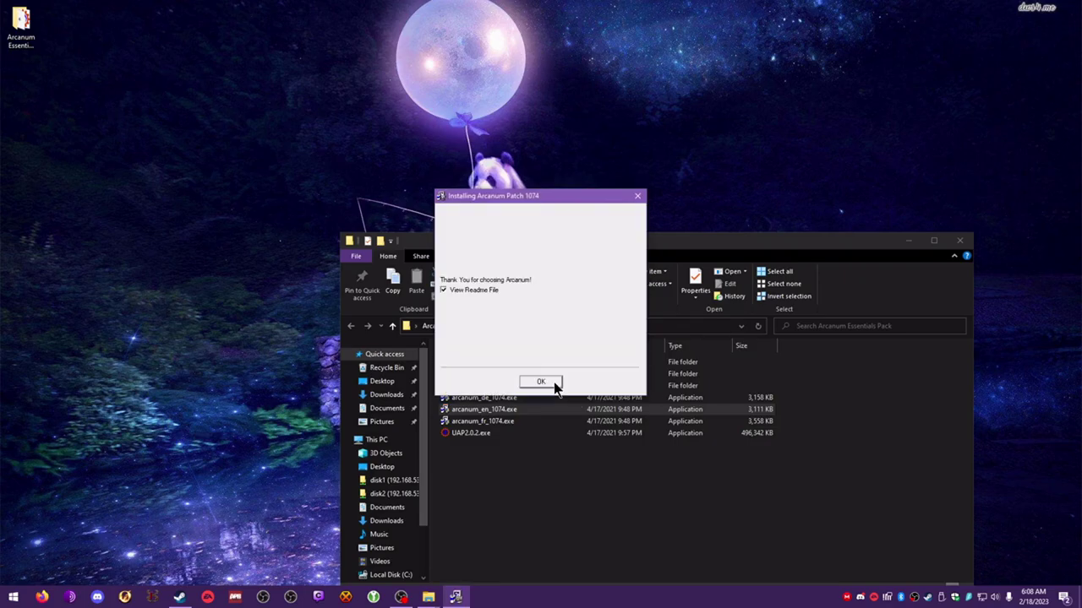
Finish the Patch 1074 installer without viewing the readme and close the Arcanum shortcut folder window.
left_click(474, 290)
left_click(550, 386)
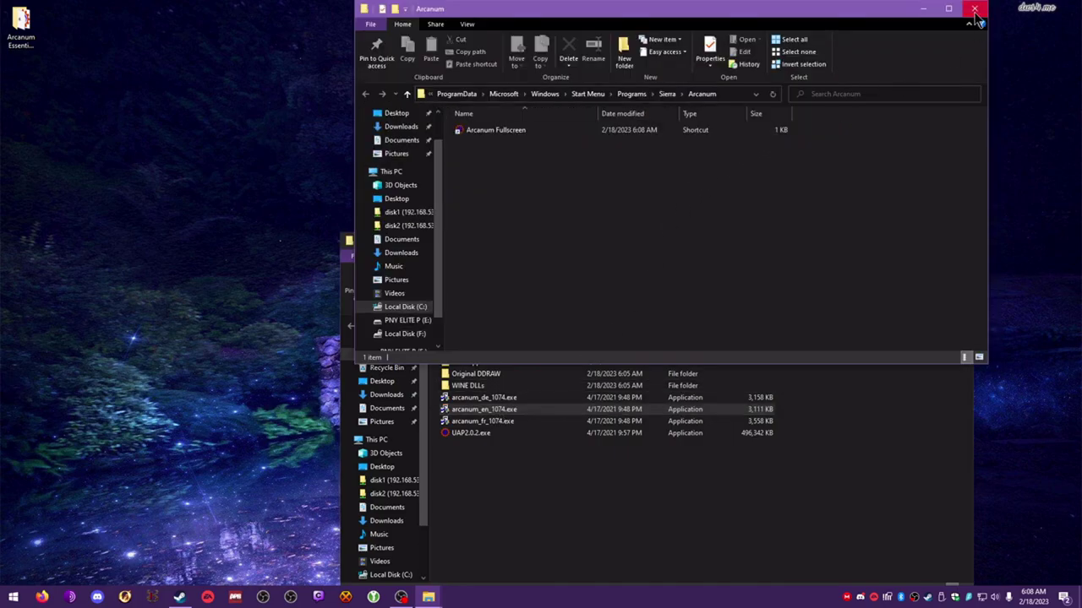
left_click(974, 10)
left_click_drag(626, 245, 618, 169)
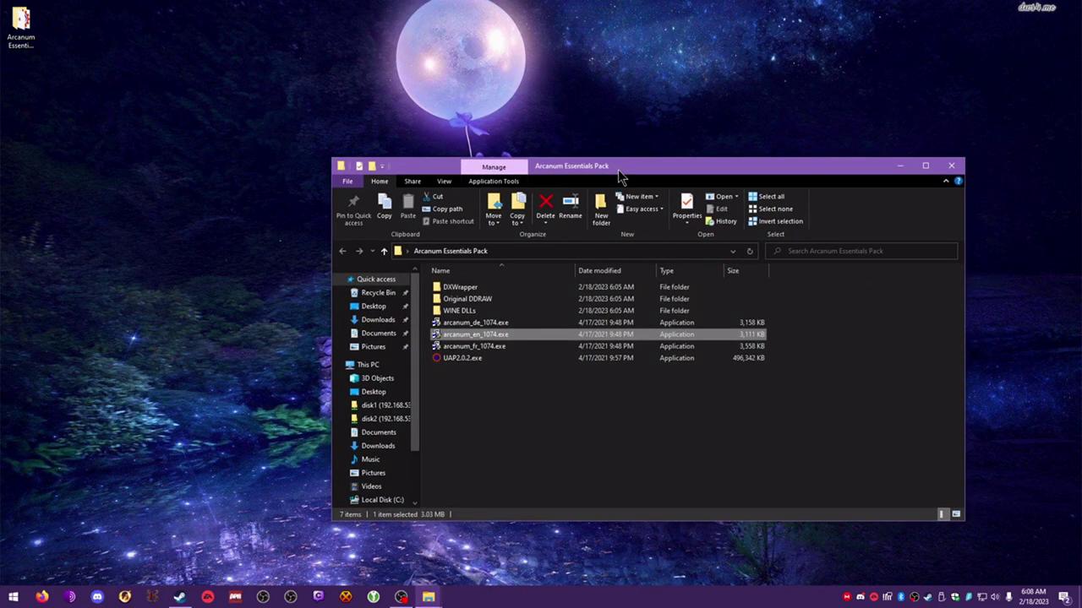
Launch UAP2.0.2.exe from the Arcanum Essentials Pack folder as administrator.
left_click(463, 359)
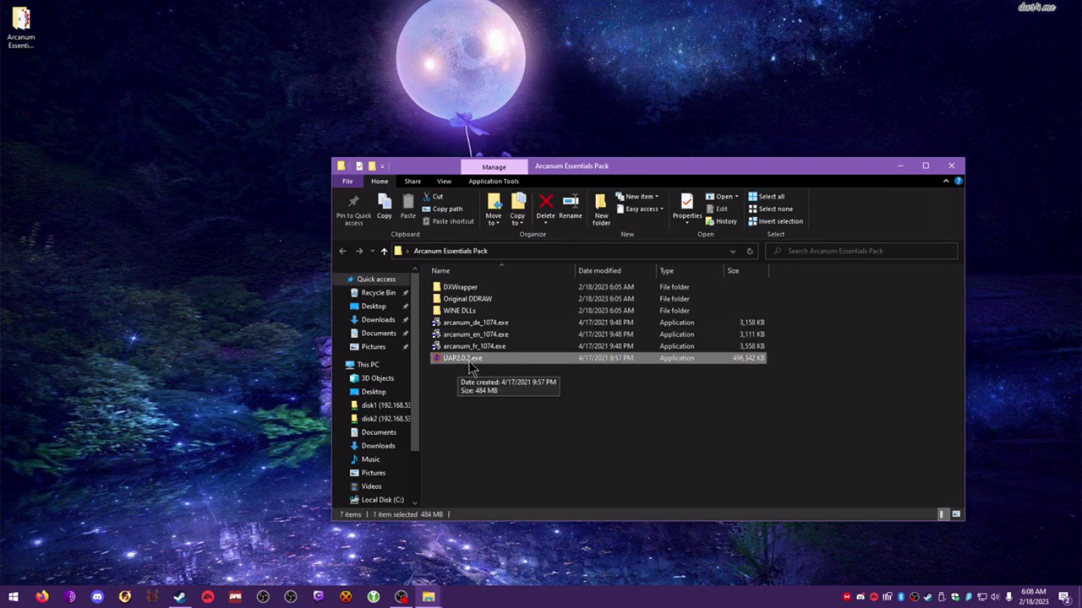
right_click(470, 365)
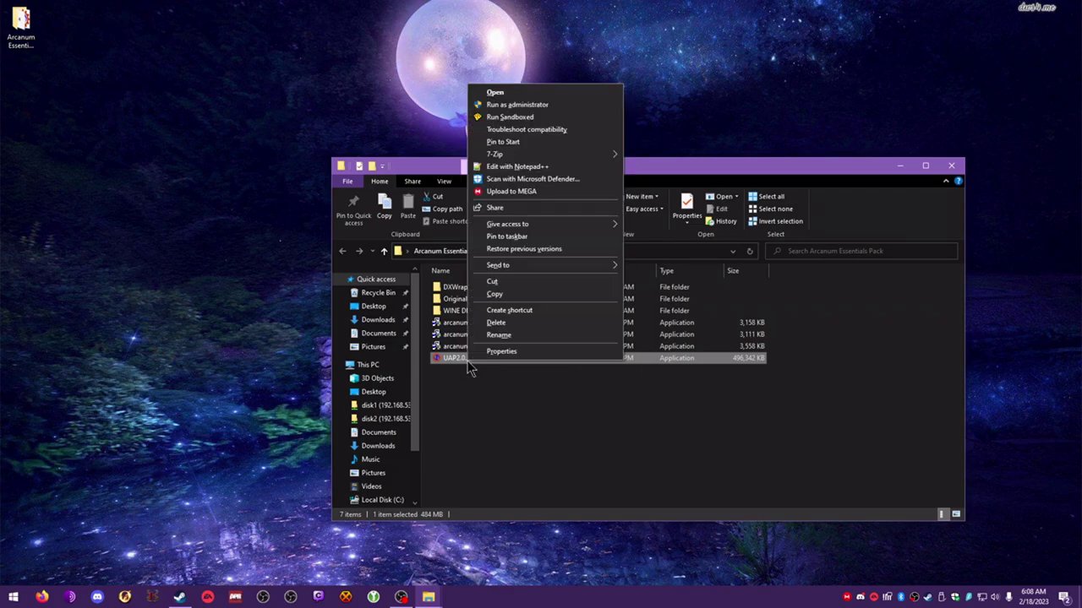
left_click(530, 114)
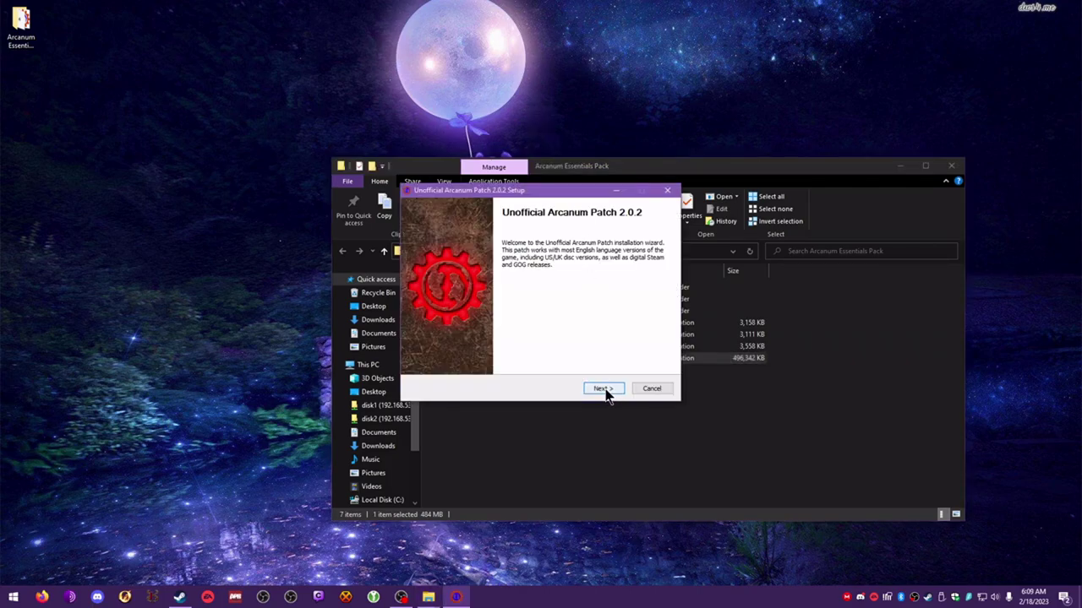
Set the Unofficial Arcanum Patch destination folder to C:\Sierra\Arcanum\ and continue to the component selection.
left_click(603, 390)
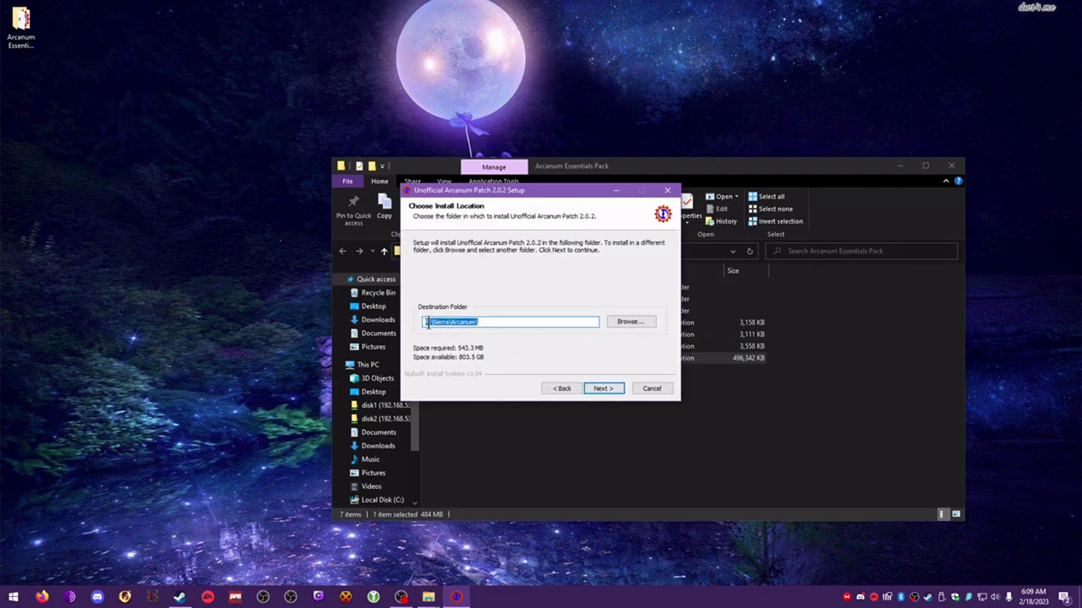
left_click_drag(432, 322, 421, 322)
key("BackSpace")
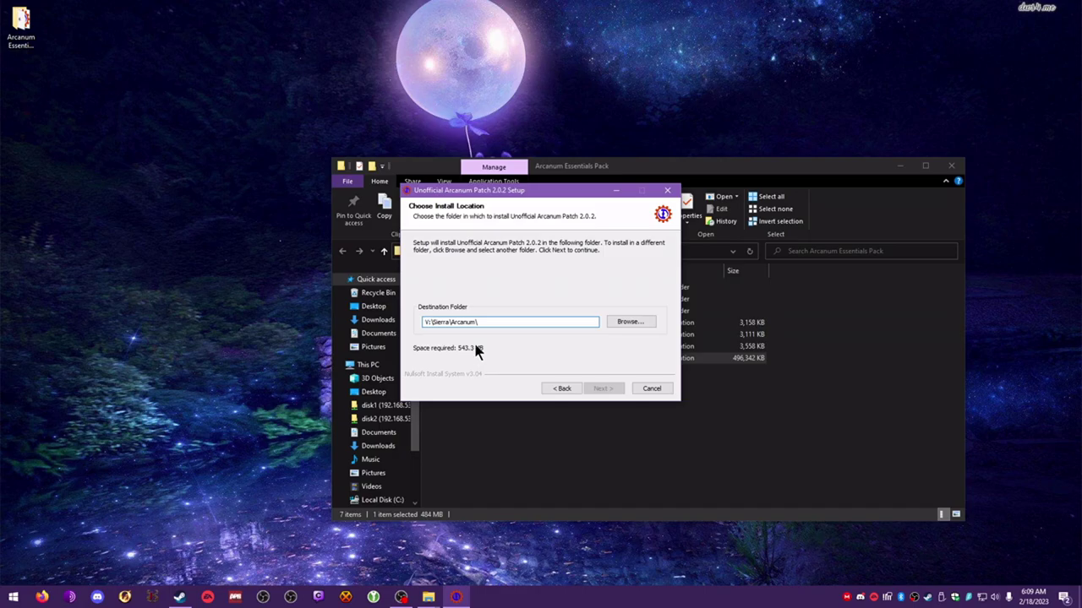
type("C:")
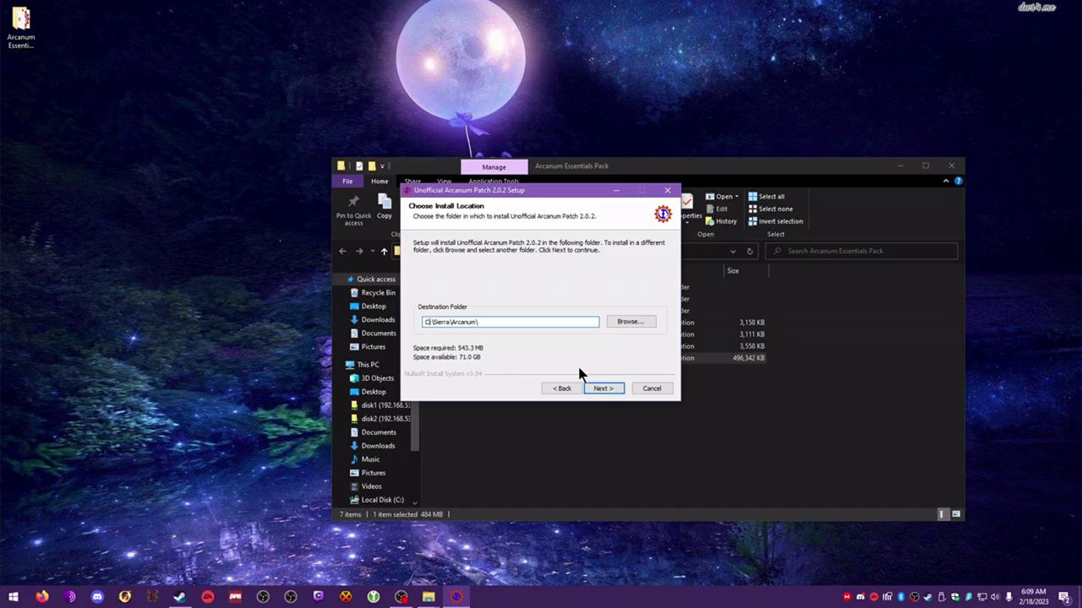
left_click(603, 388)
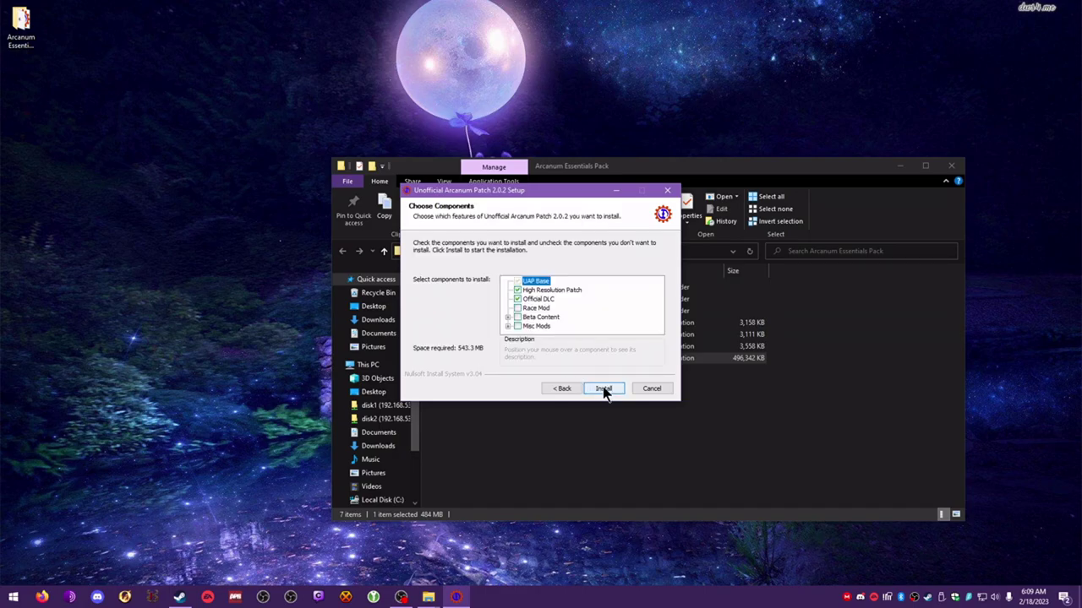
Include the Race Mod, all Beta Content and all Misc Mods among the components to install.
left_click(519, 309)
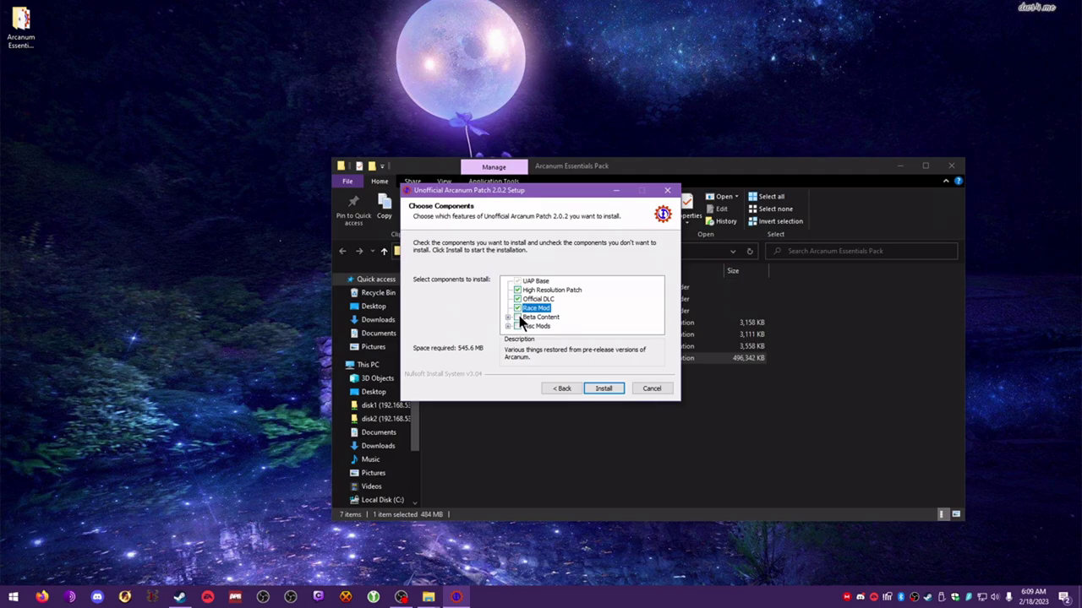
left_click(507, 317)
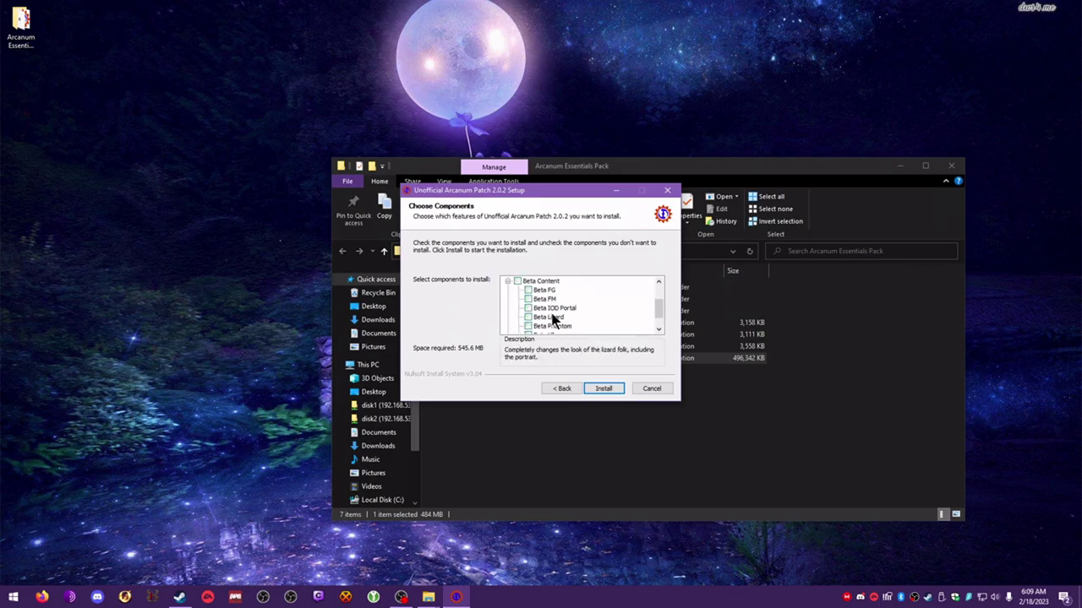
mouse_move(656, 309)
left_mouse_down()
mouse_move(662, 321)
mouse_move(659, 313)
left_mouse_up()
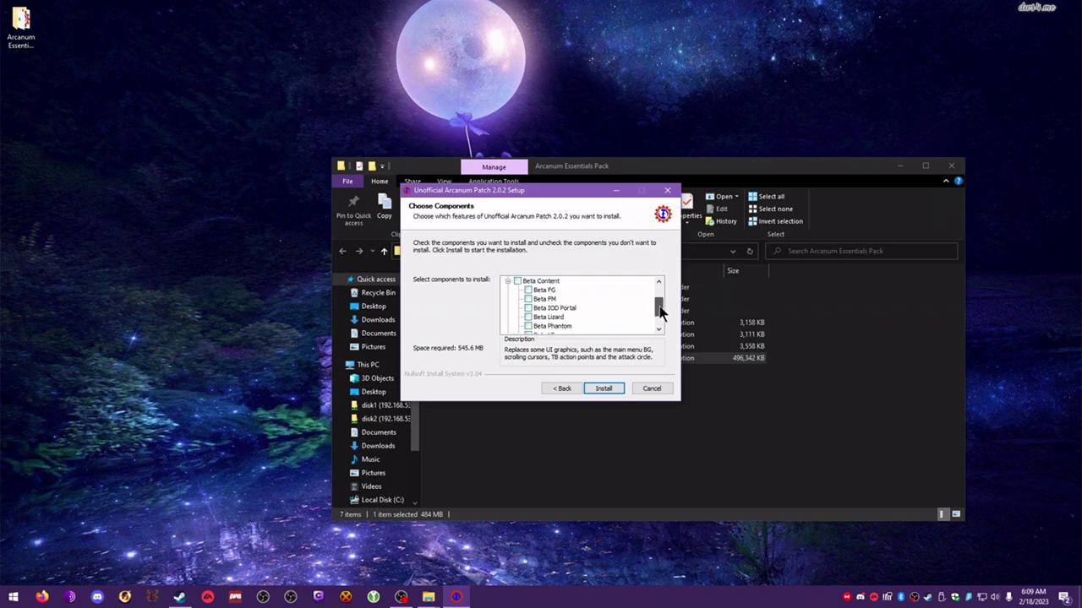
left_click(533, 280)
scroll(651, 306, "down", 1)
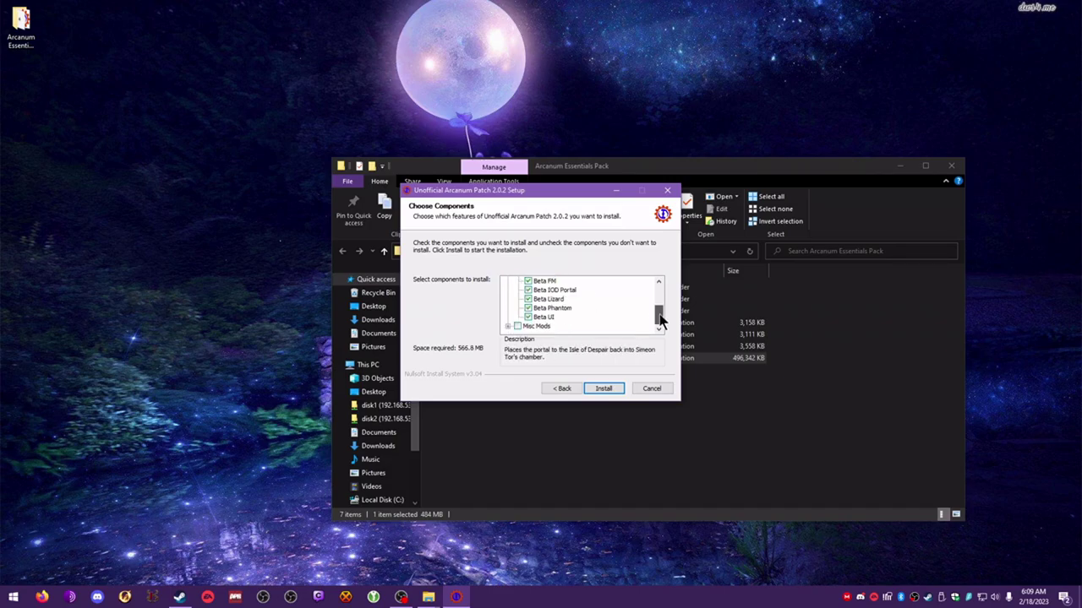
left_click(508, 327)
mouse_move(661, 305)
left_mouse_down()
mouse_move(663, 327)
mouse_move(659, 307)
left_mouse_up()
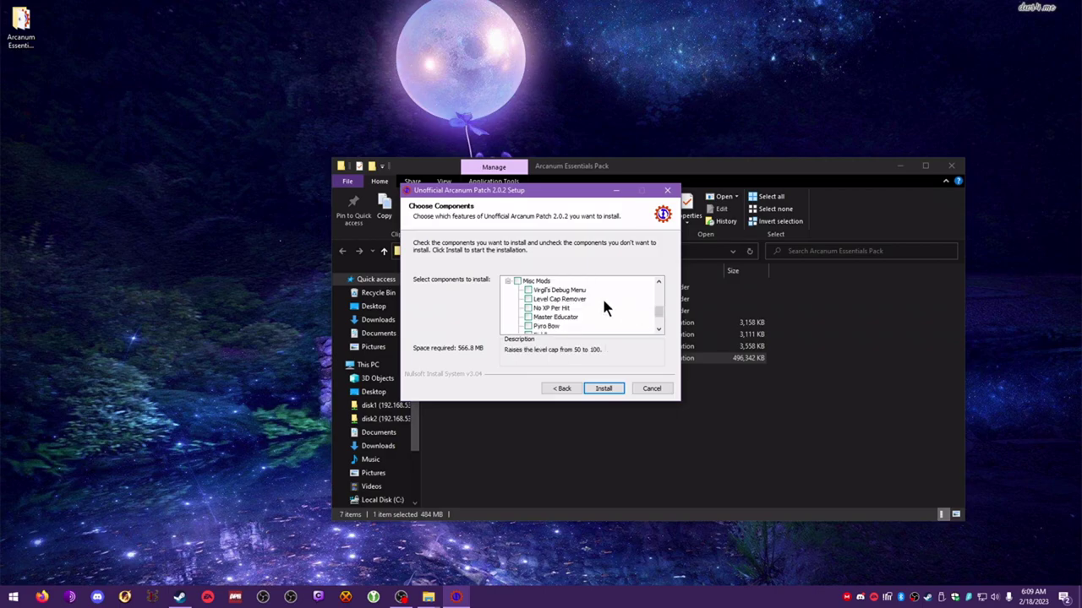
left_click(517, 281)
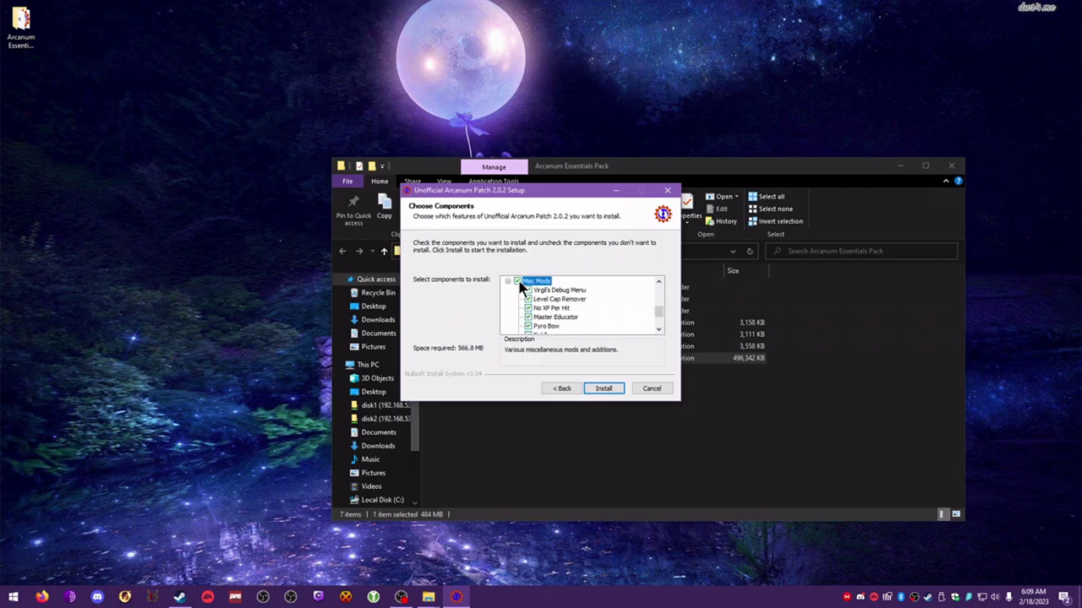
Install the selected Unofficial Arcanum Patch components and finish the setup without showing the readme.
left_click(614, 393)
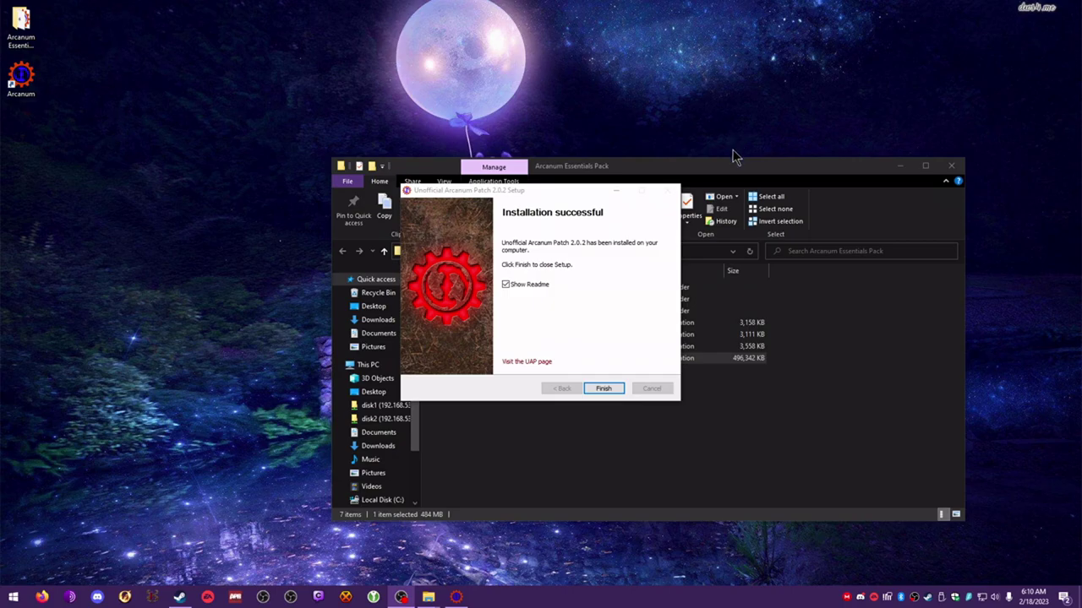
left_click(505, 286)
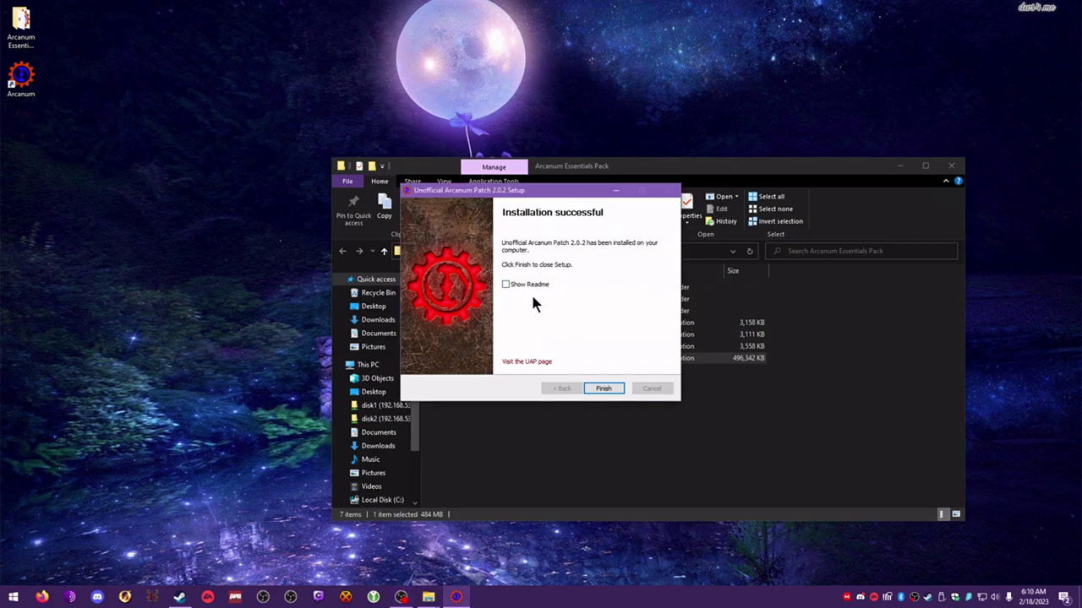
left_click(605, 390)
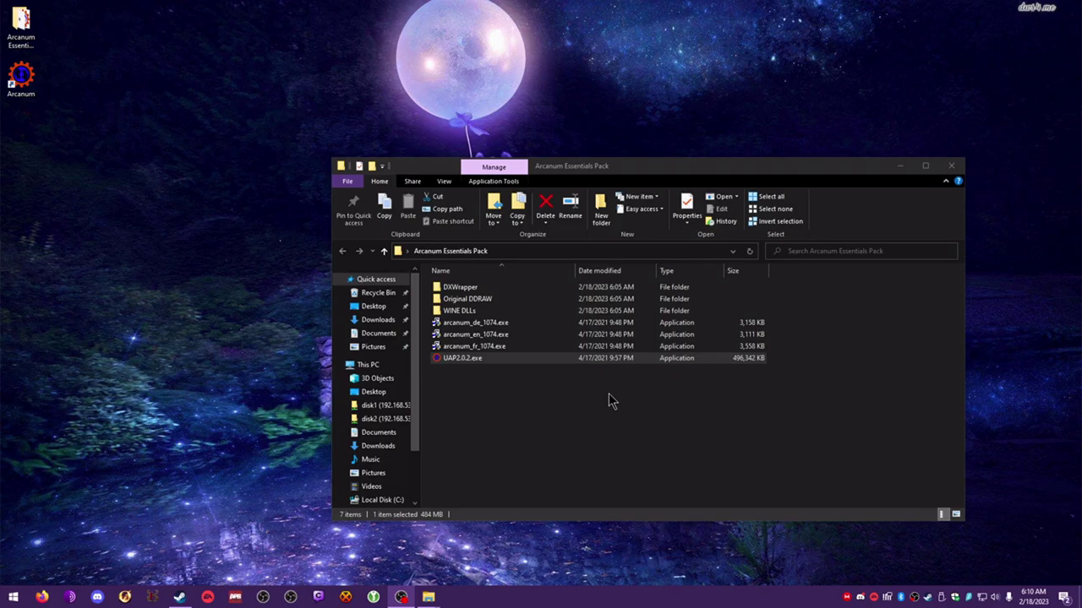
Switch to the C:\Sierra\Arcanum folder window and open config.ini from its HighRes subfolder.
mouse_move(435, 591)
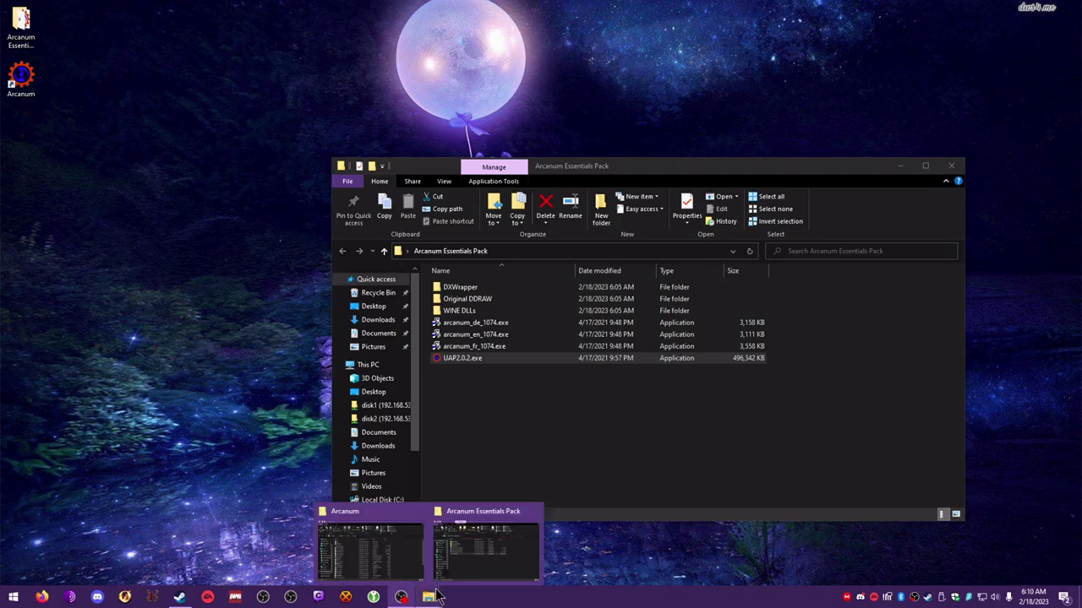
left_click(408, 558)
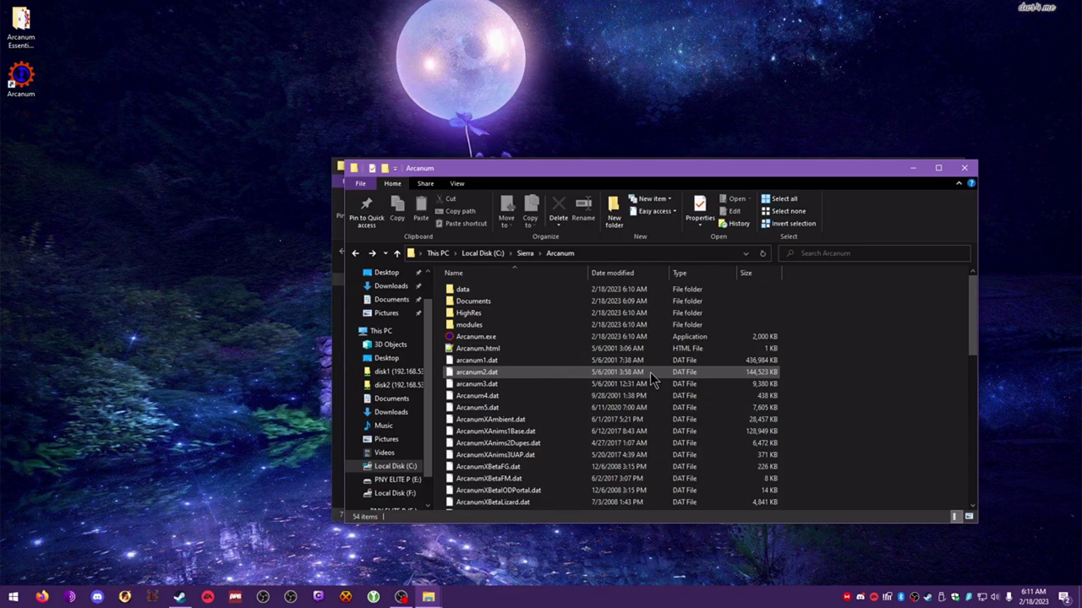
left_click(591, 255)
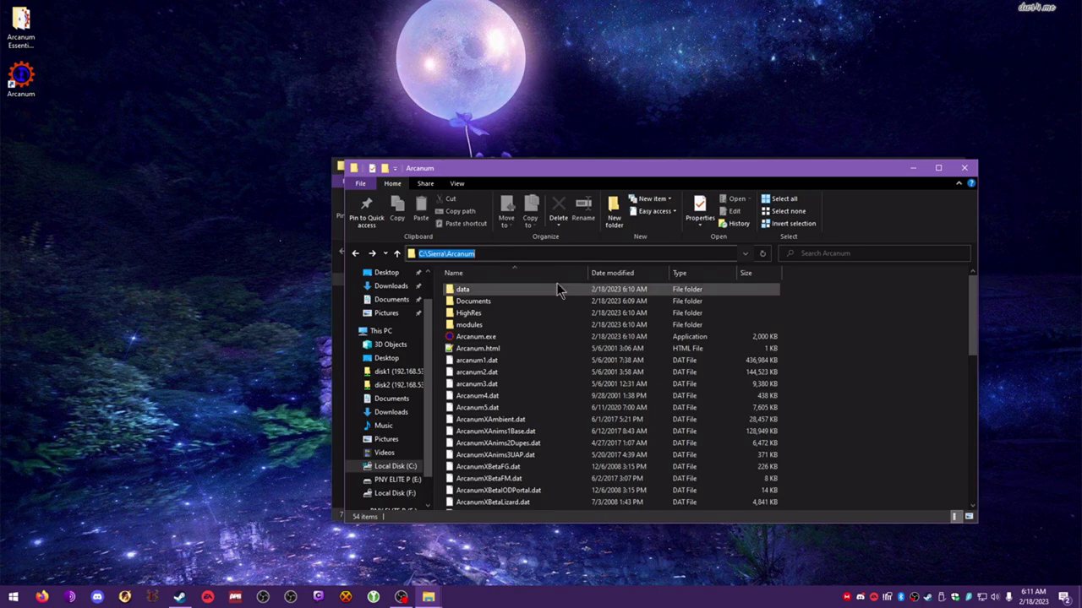
left_click(872, 376)
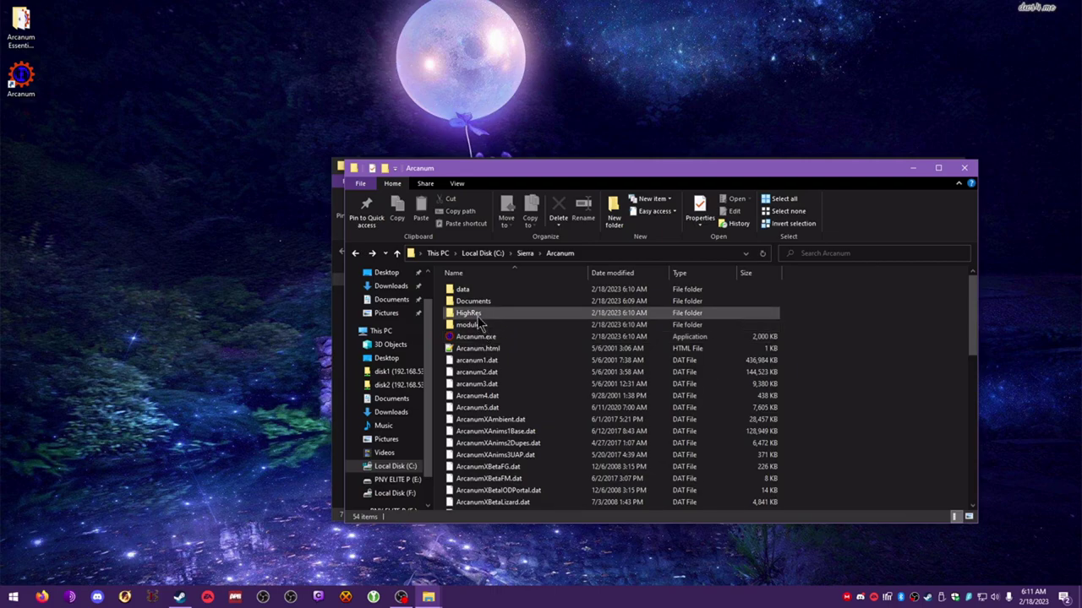
mouse_move(469, 320)
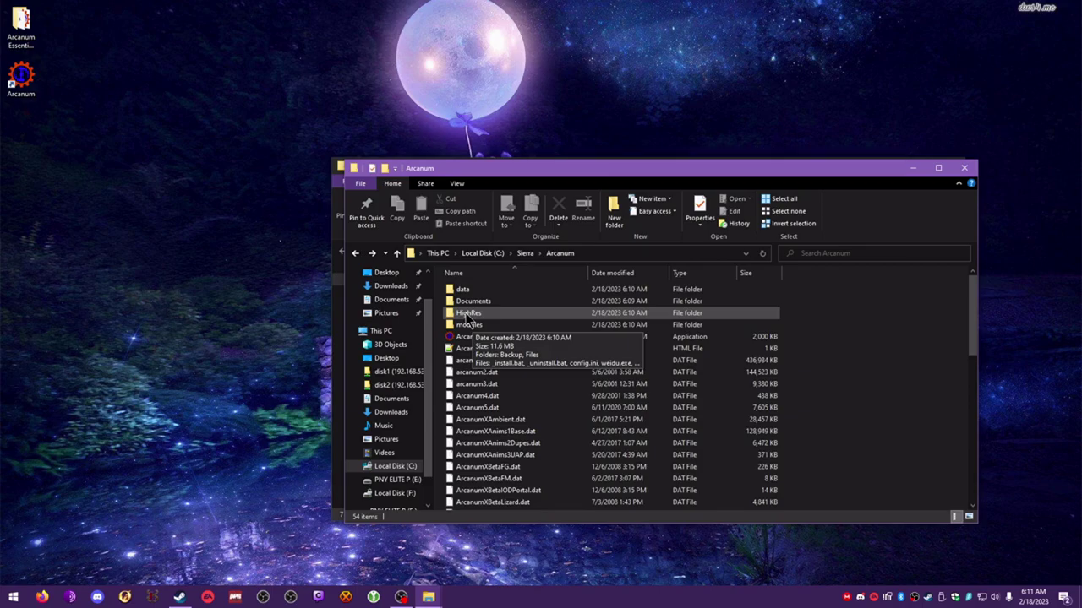
double_click(467, 314)
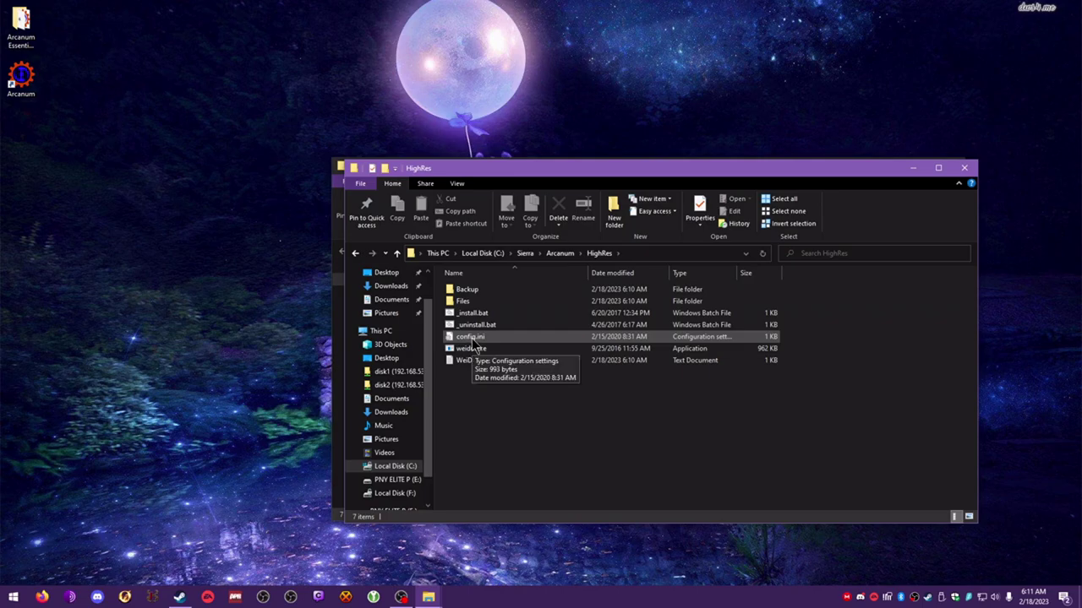
double_click(471, 338)
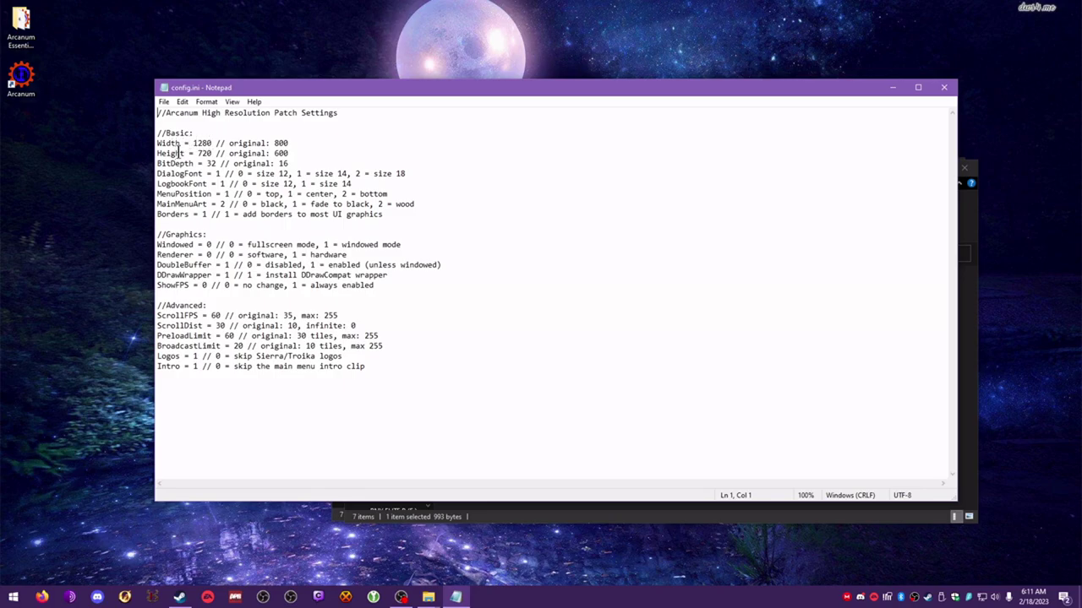
Set the Width value in the Basic settings of config.ini to 1920.
left_click(212, 143)
left_click_drag(211, 143, 193, 144)
type("1920")
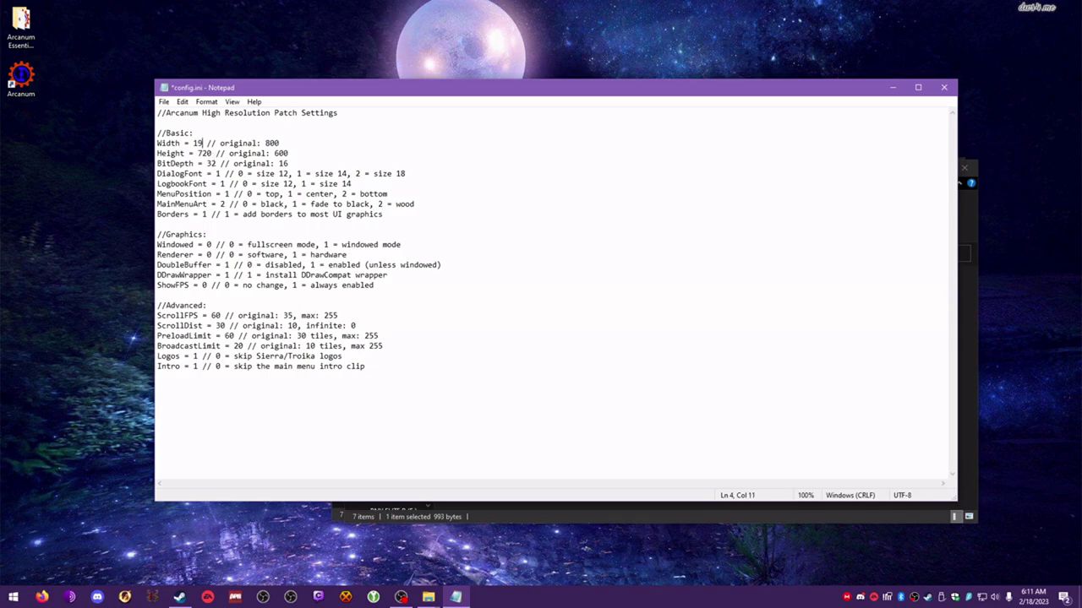
Set the Height value in the Basic settings of config.ini to 1080.
left_click(210, 153)
left_click_drag(210, 153, 192, 152)
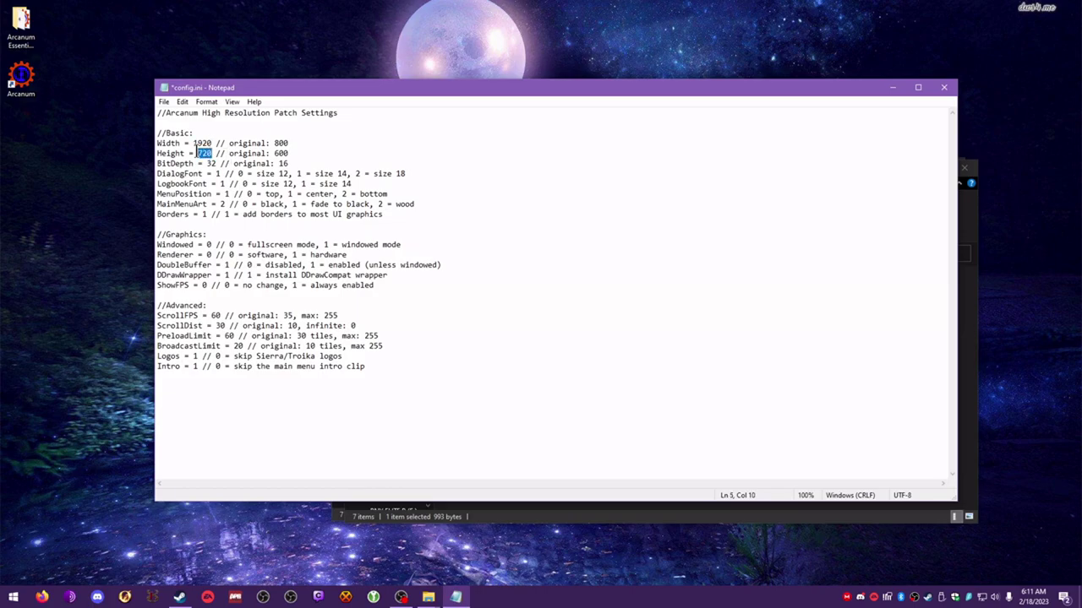
type("1080")
Check the monitor's resolution in the Windows display settings and close them again.
right_click(113, 223)
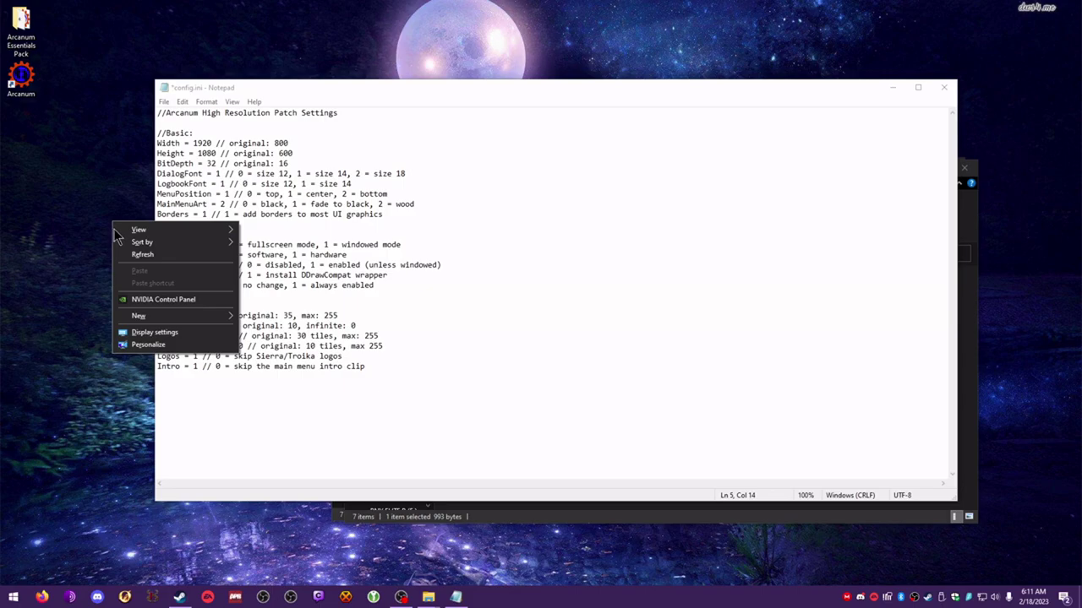
left_click(156, 334)
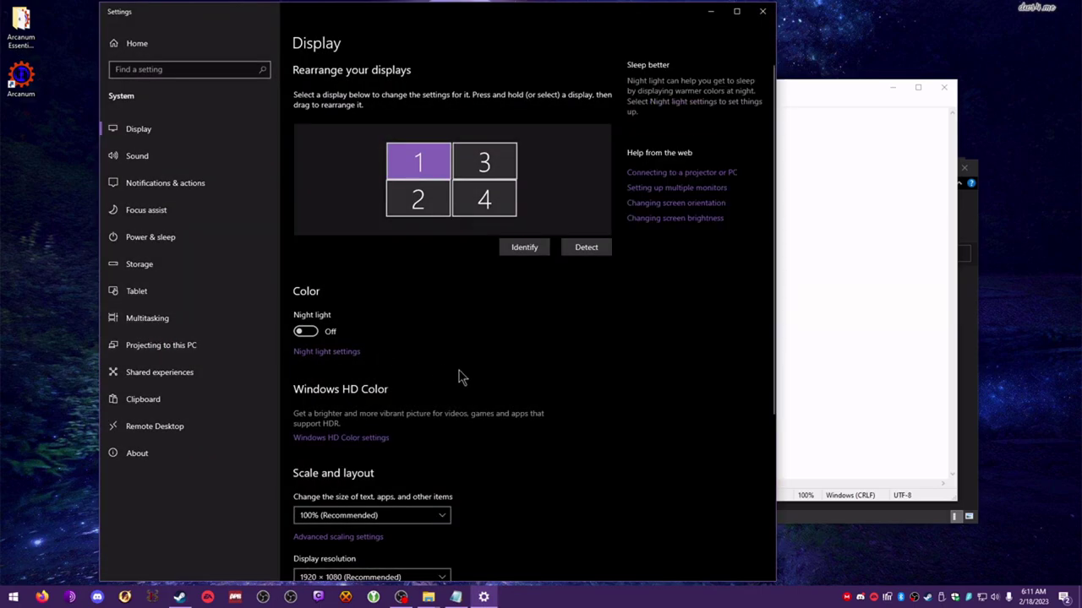
scroll(617, 393, "down", 5)
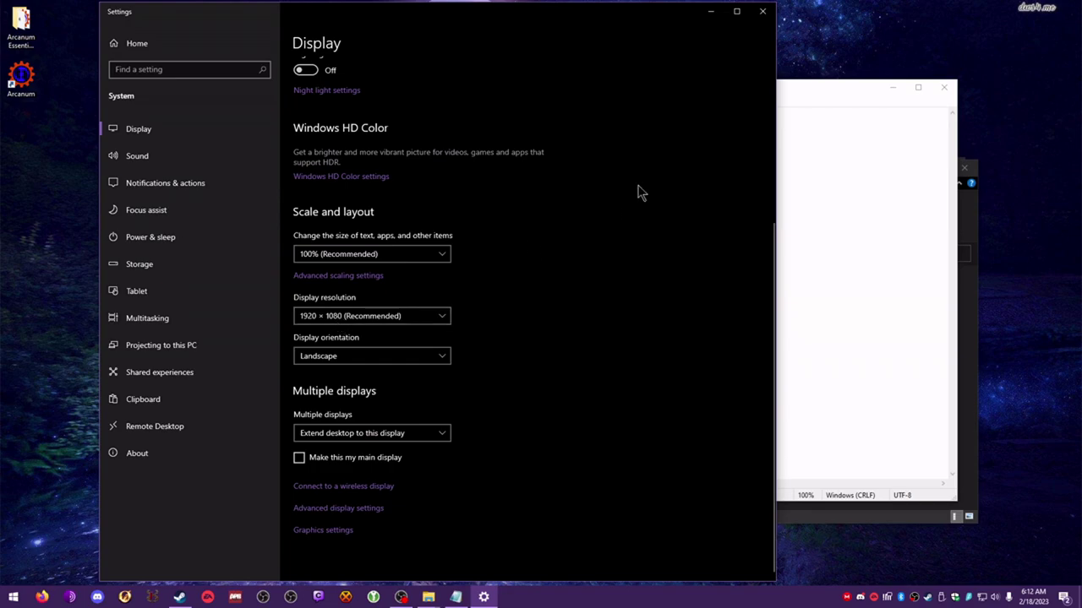
left_click(762, 11)
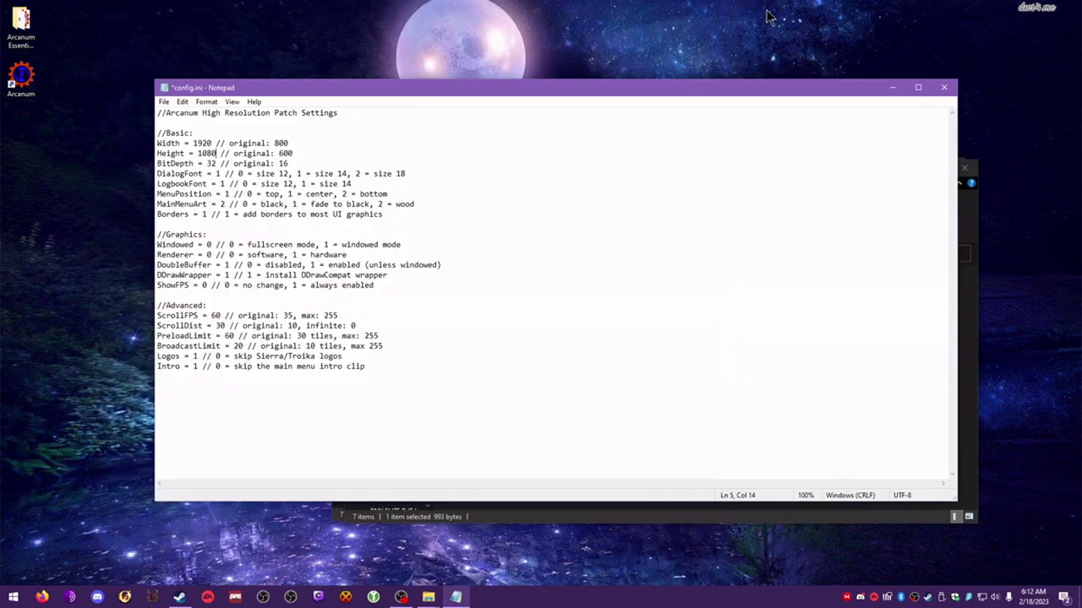
Set DialogFont to 2 and MainMenuArt to 0 in the Basic settings of config.ini.
left_click(217, 165)
key("BackSpace")
type("2")
left_click(225, 183)
left_click(222, 204)
key("Delete")
type("0")
Set DDrawWrapper to 0 and ShowFPS to 1 in the Graphics settings of config.ini.
left_click(226, 275)
key("shift+Right")
type("0")
left_click(206, 284)
key("BackSpace")
type("1")
Set ScrollFPS to 120, Logos to 0 and Intro to 0 in the Advanced settings, and save and close config.ini.
left_click_drag(220, 315, 211, 315)
type("120")
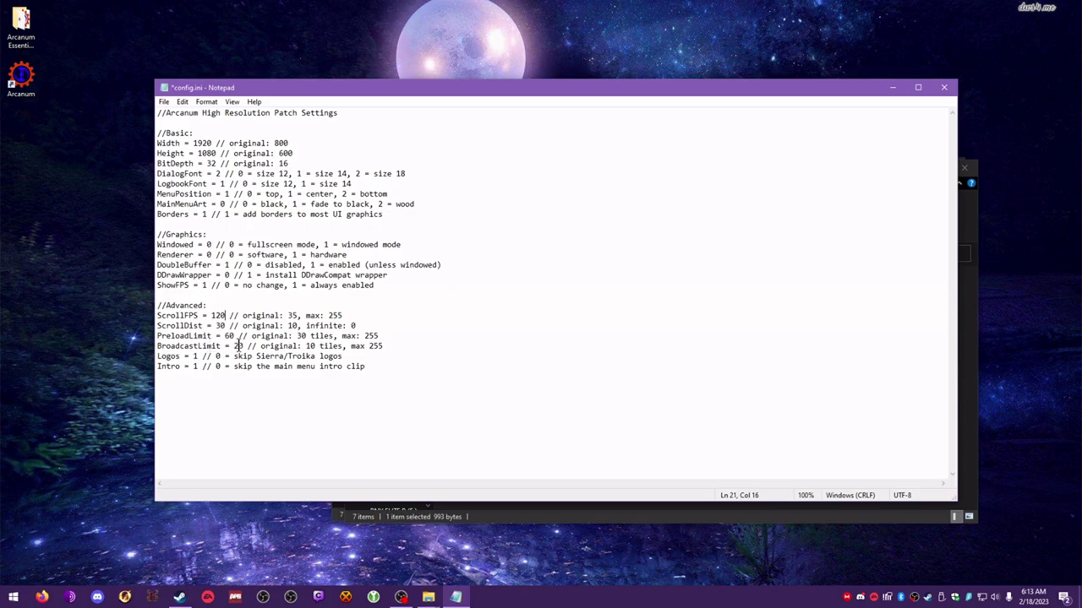
left_click(196, 356)
key("Delete")
type("0")
left_click(195, 366)
key("Delete")
type("0")
key("ctrl+s")
left_click(944, 87)
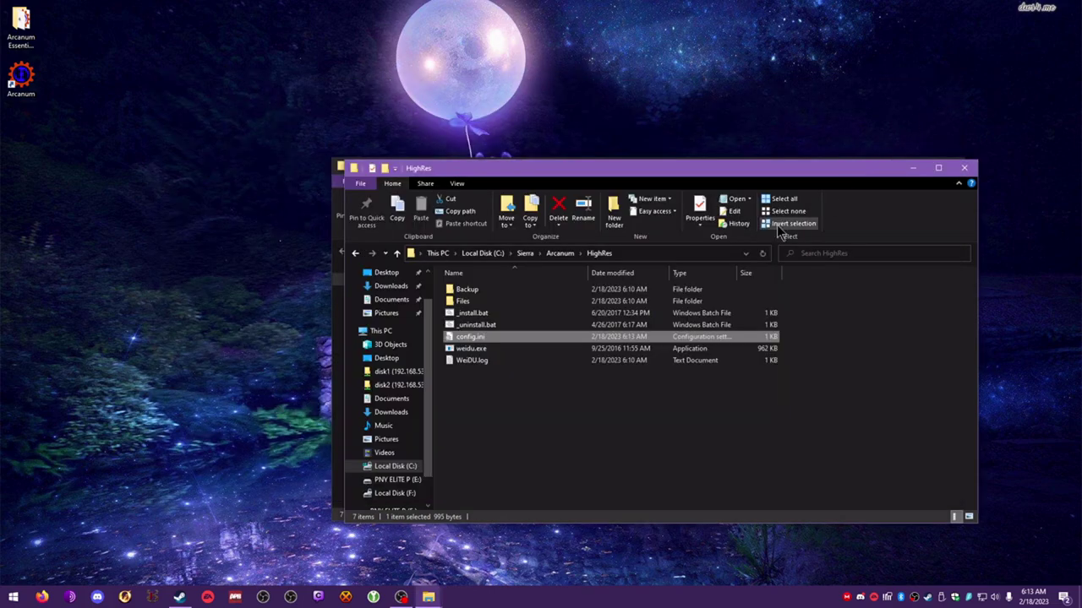
Run _install.bat in the HighRes folder to apply the settings and return to the Arcanum folder.
left_click(471, 314)
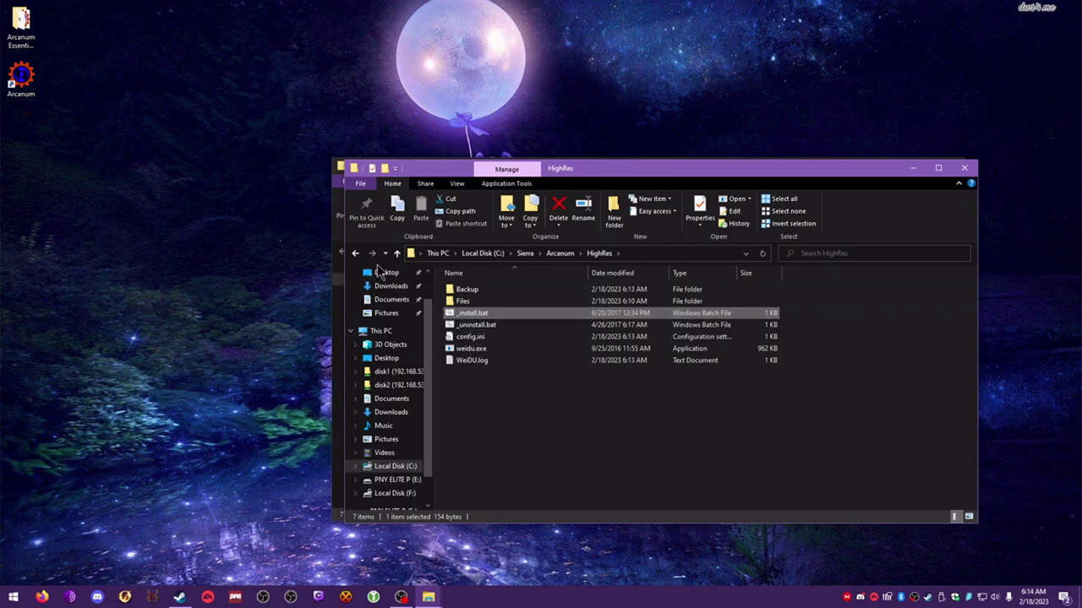
left_click(355, 255)
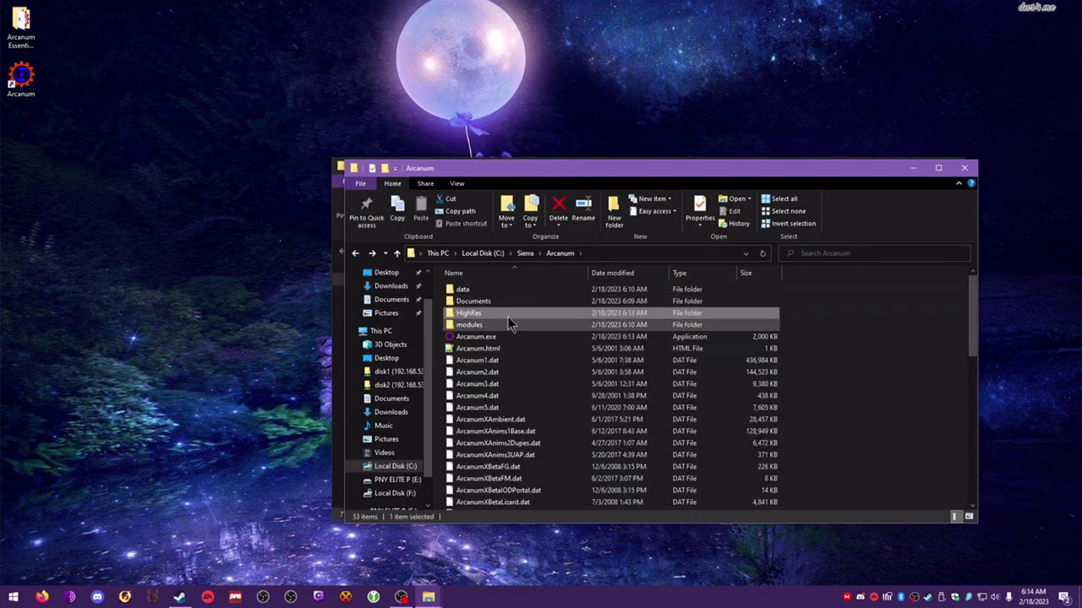
Place both folder windows side by side and move ddraw.dll, libwine.dll and wined3d.dll from WINE DLLs into the Arcanum game folder.
left_click_drag(559, 167, 270, 179)
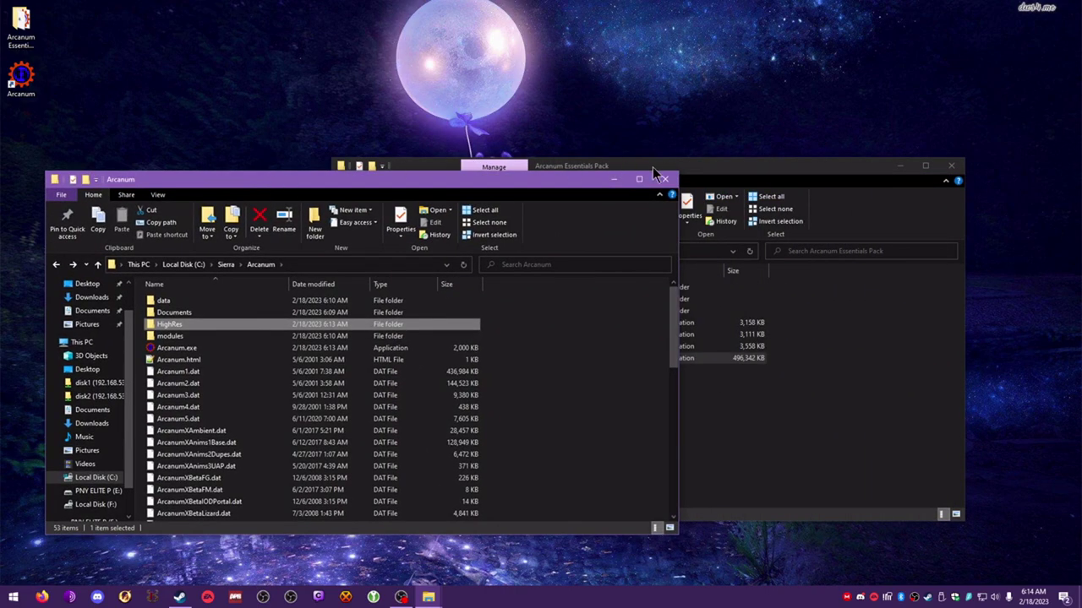
left_click_drag(689, 174, 708, 148)
left_click_drag(774, 70, 775, 68)
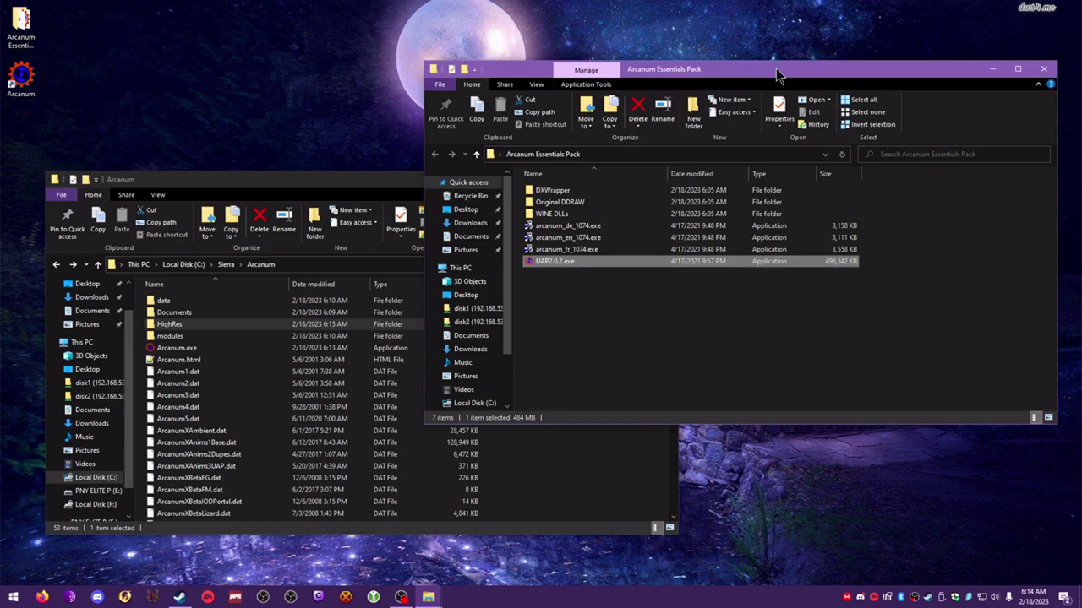
double_click(557, 217)
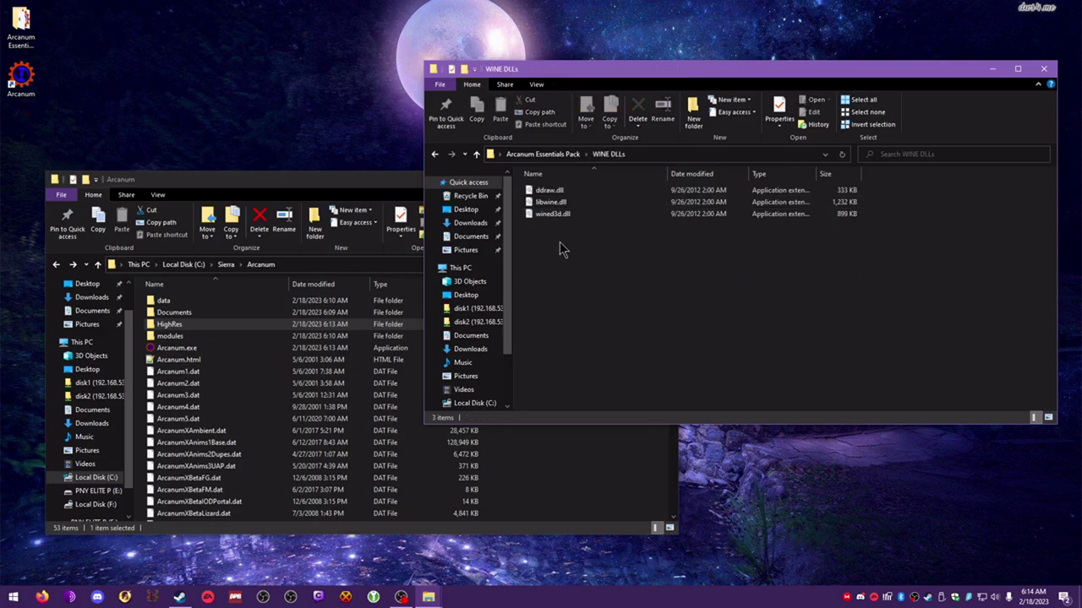
left_click_drag(560, 242, 567, 458)
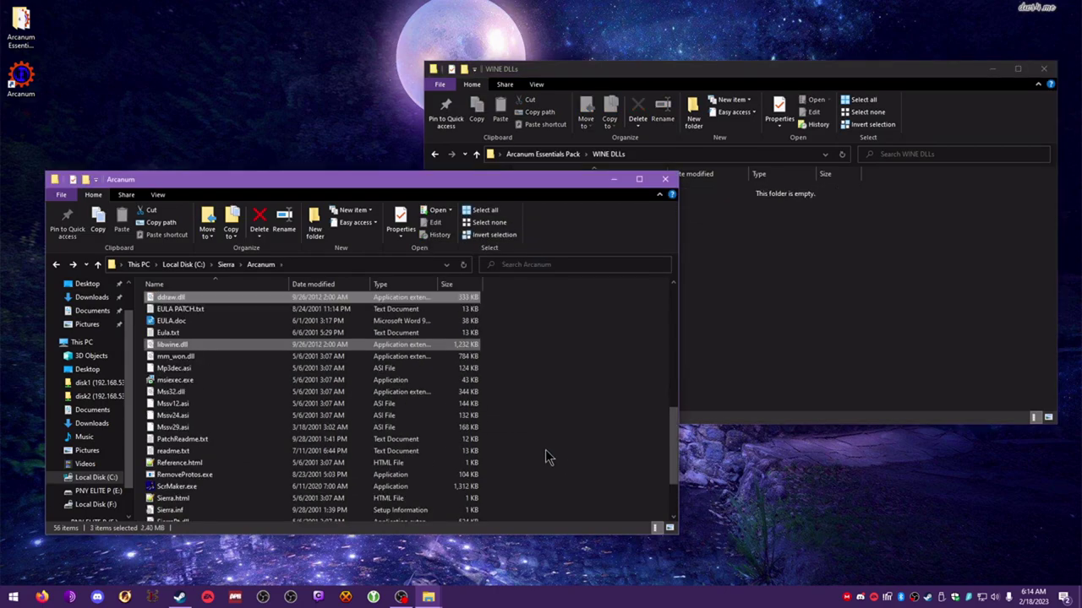
left_click(544, 434)
scroll(544, 434, "up", 2)
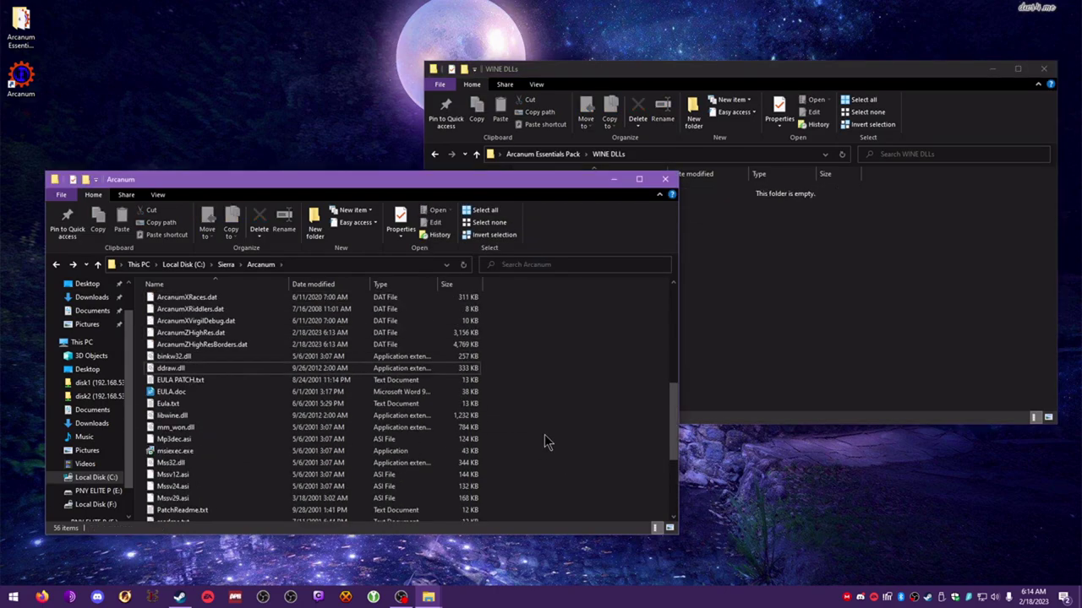
scroll(544, 440, "up", 1)
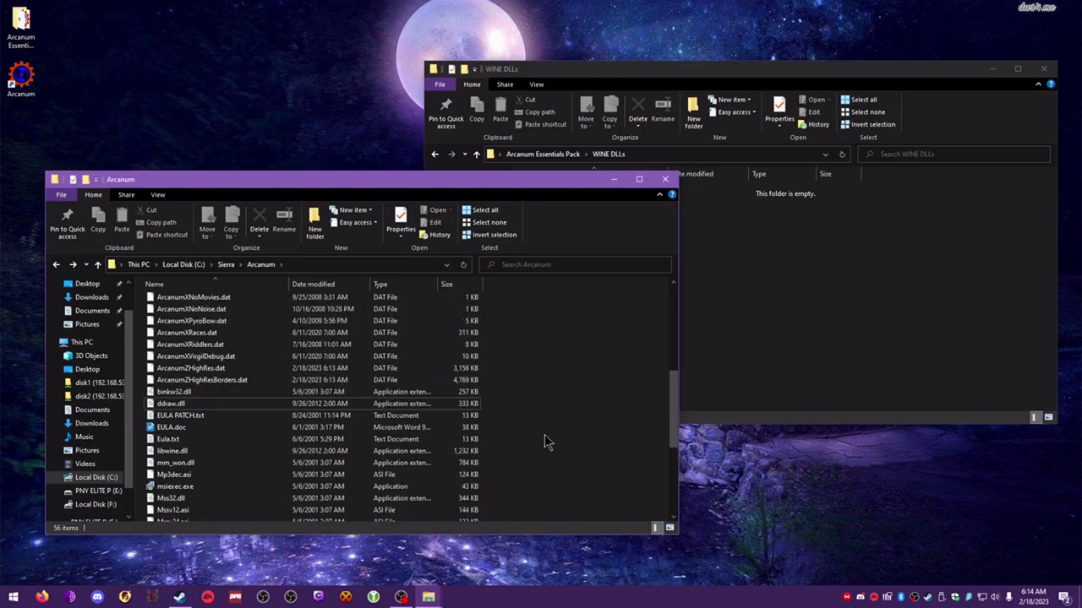
scroll(544, 440, "up", 1)
Examine the alternative DxWrapper files in the Essentials Pack: dxwrapper.ini, dxwrapper.dll and ddraw.dll in the Stub subfolder.
left_click(767, 338)
left_click(434, 154)
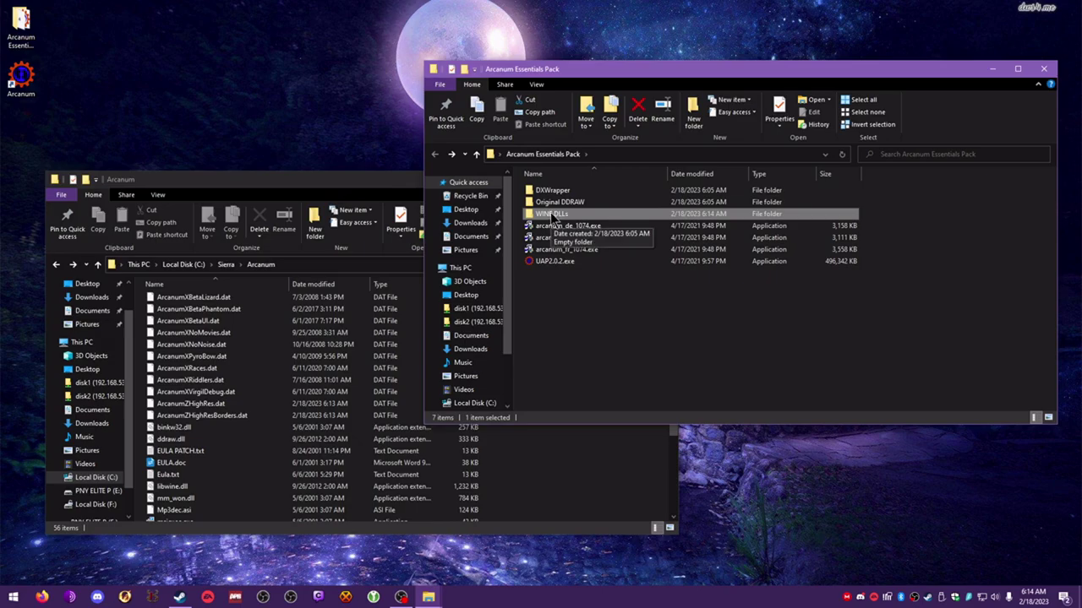
left_click(550, 193)
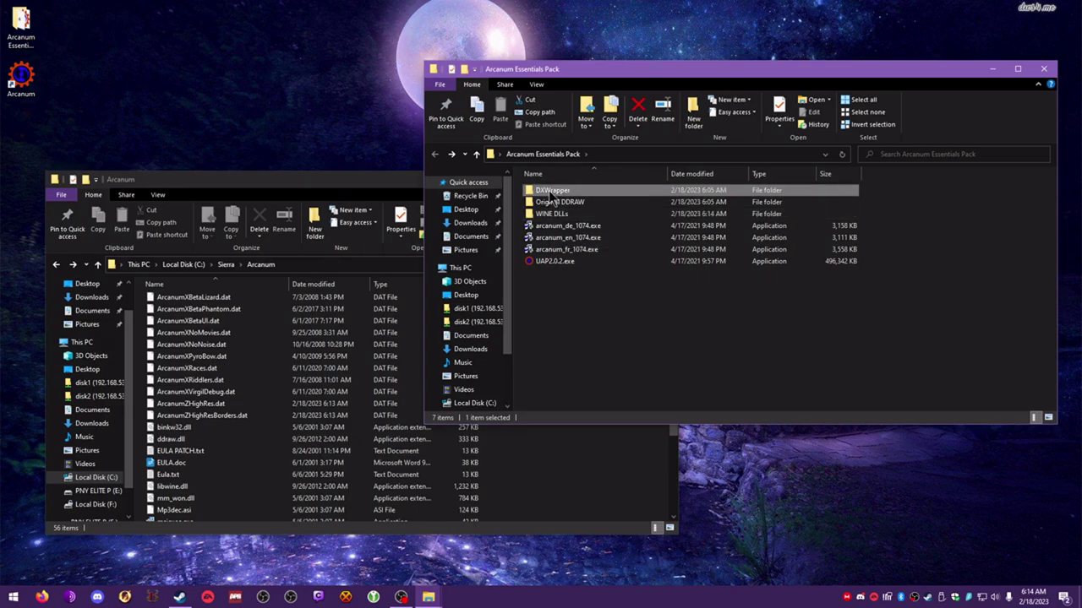
double_click(560, 191)
double_click(574, 191)
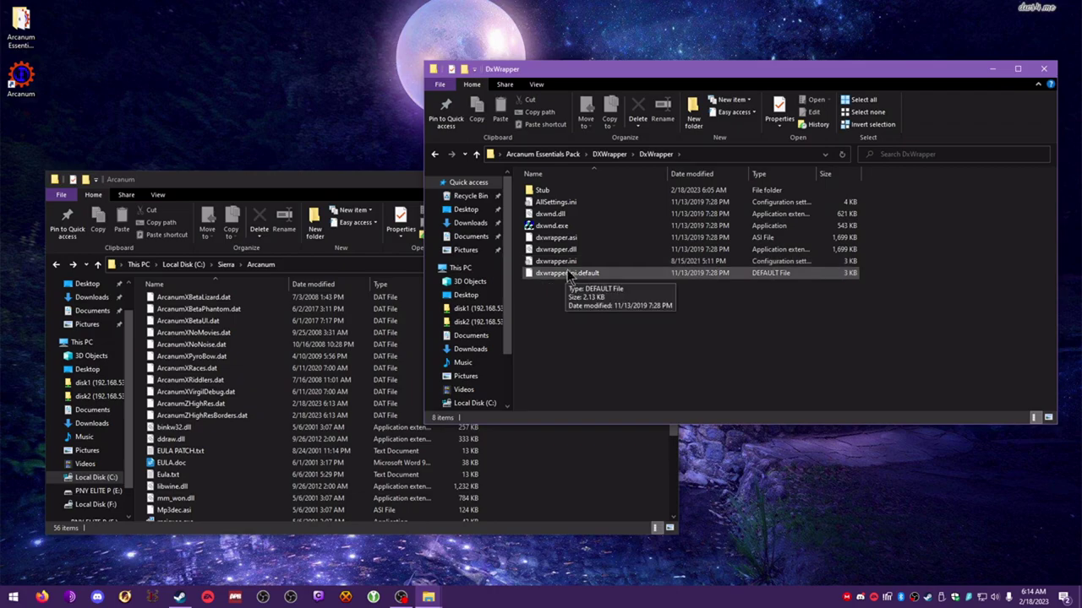
left_click(569, 264)
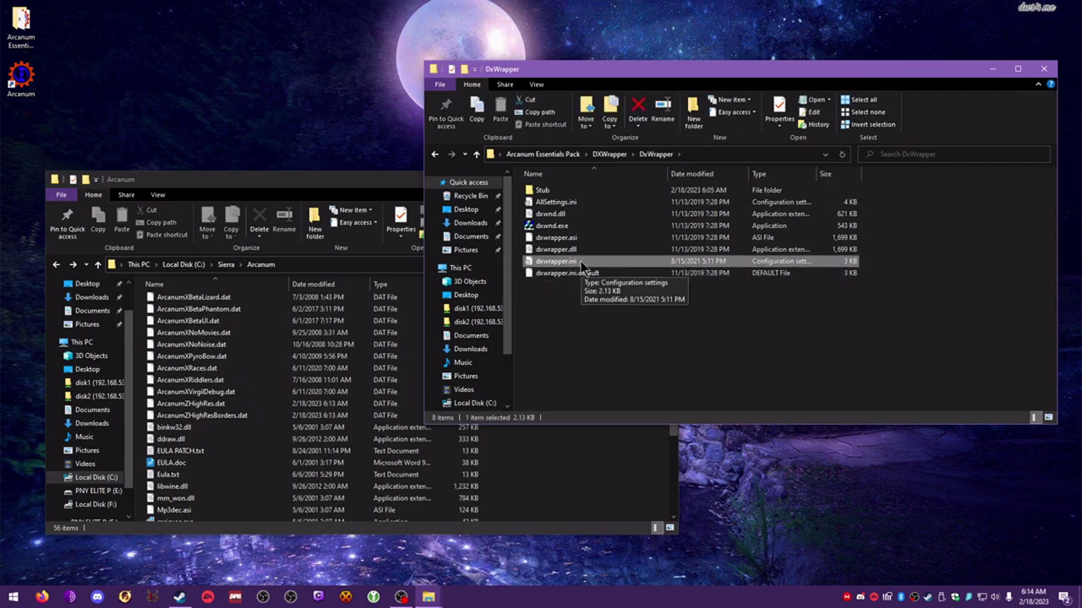
left_click(576, 251, "ctrl")
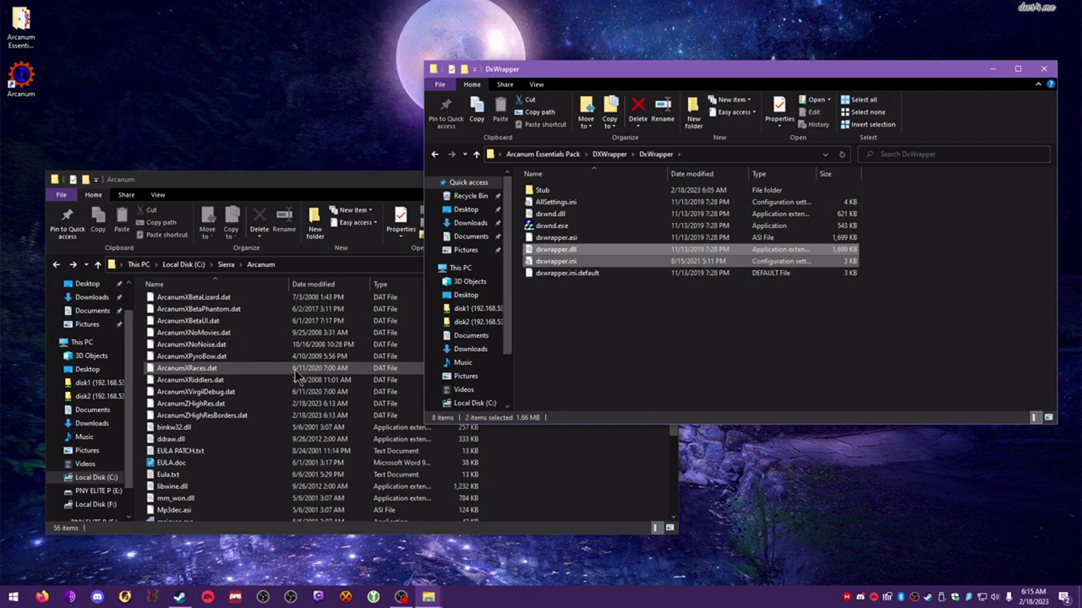
double_click(544, 190)
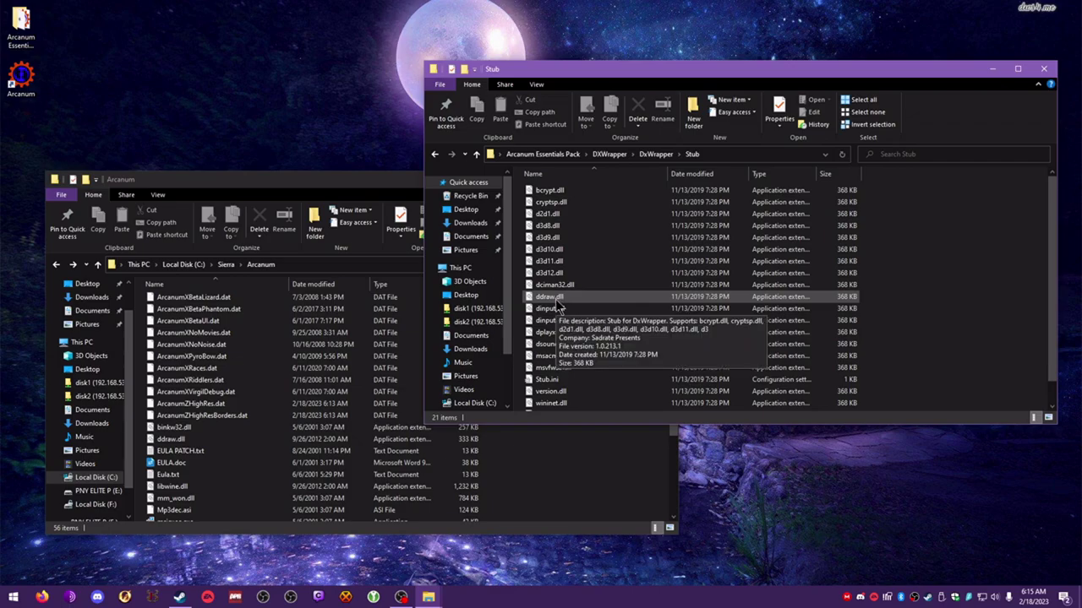
left_click(556, 301)
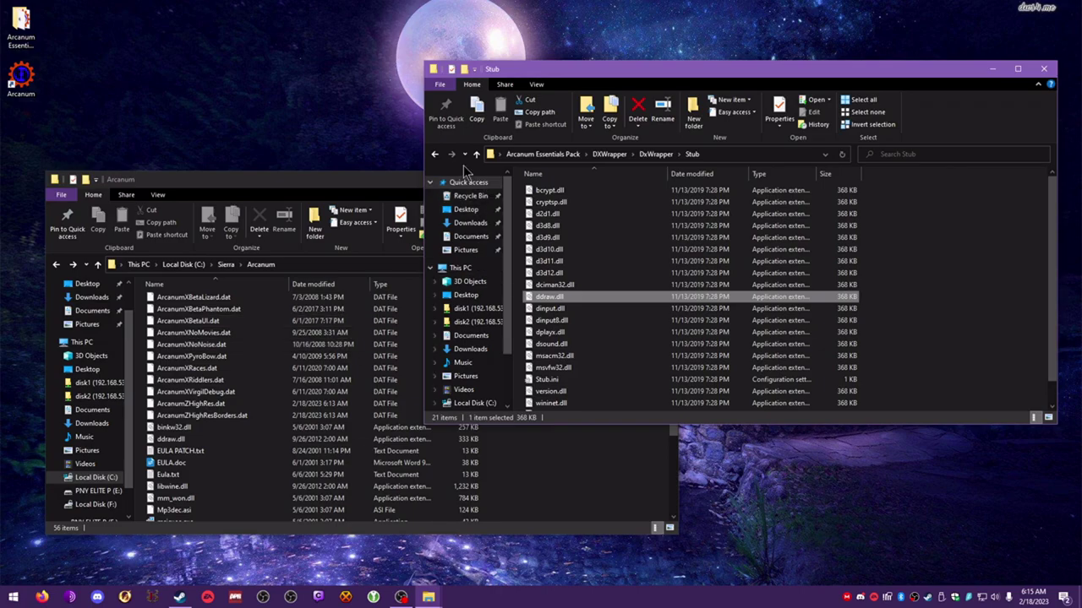
left_click(436, 155)
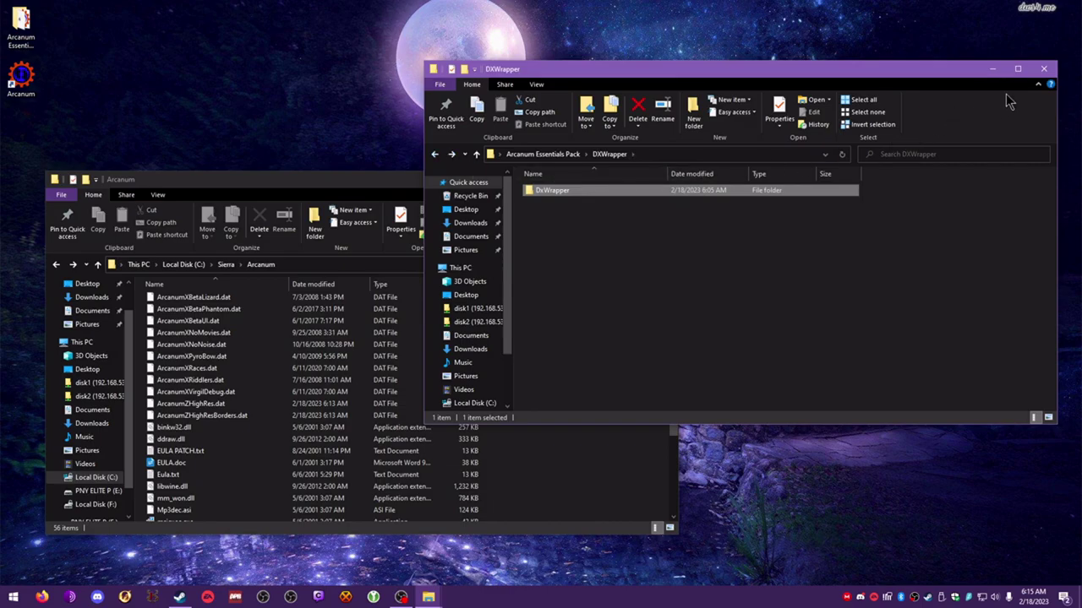
Close the Arcanum Essentials Pack window and look through the files in the Arcanum game folder.
left_click(1042, 70)
scroll(596, 378, "down", 4)
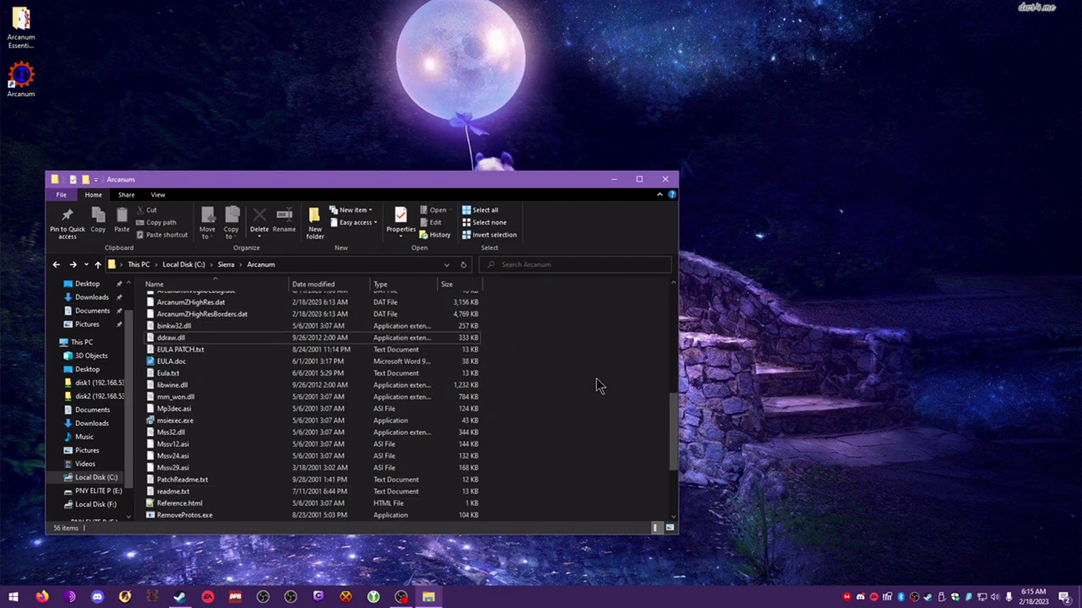
scroll(593, 381, "up", 2)
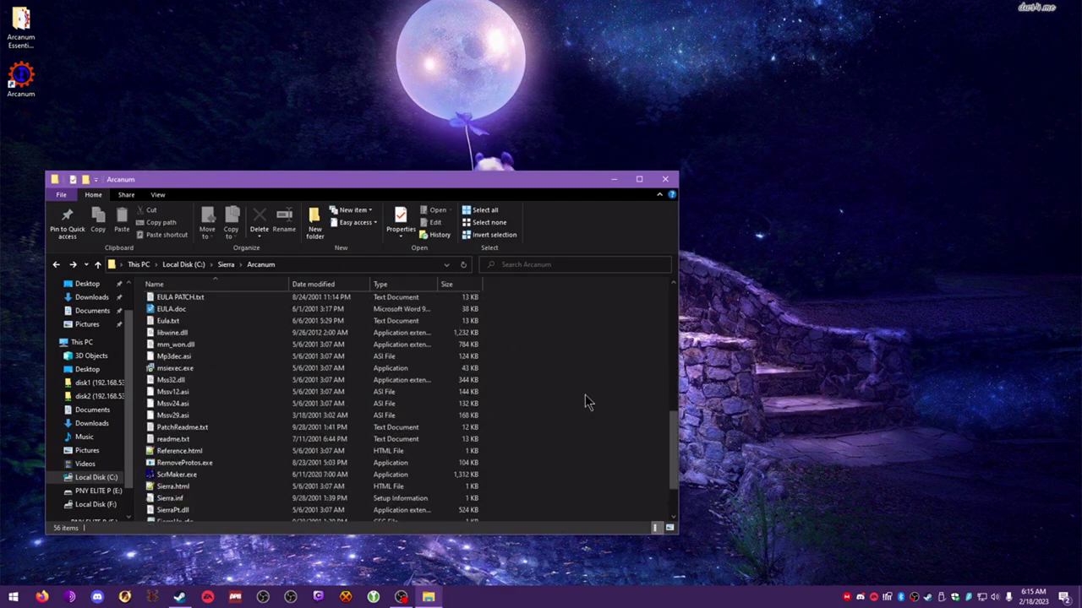
scroll(583, 405, "up", 8)
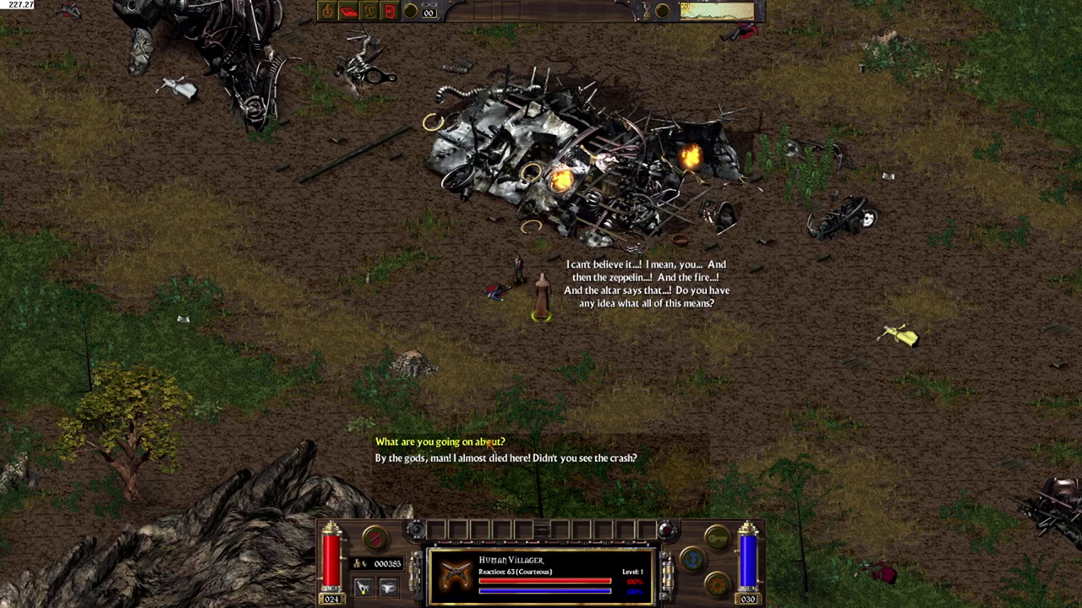
Reply "What are you going on about?" to the villager at the crash site and go through the conversation to its end.
left_click(487, 442)
left_click(488, 442)
left_click(488, 441)
left_click(487, 442)
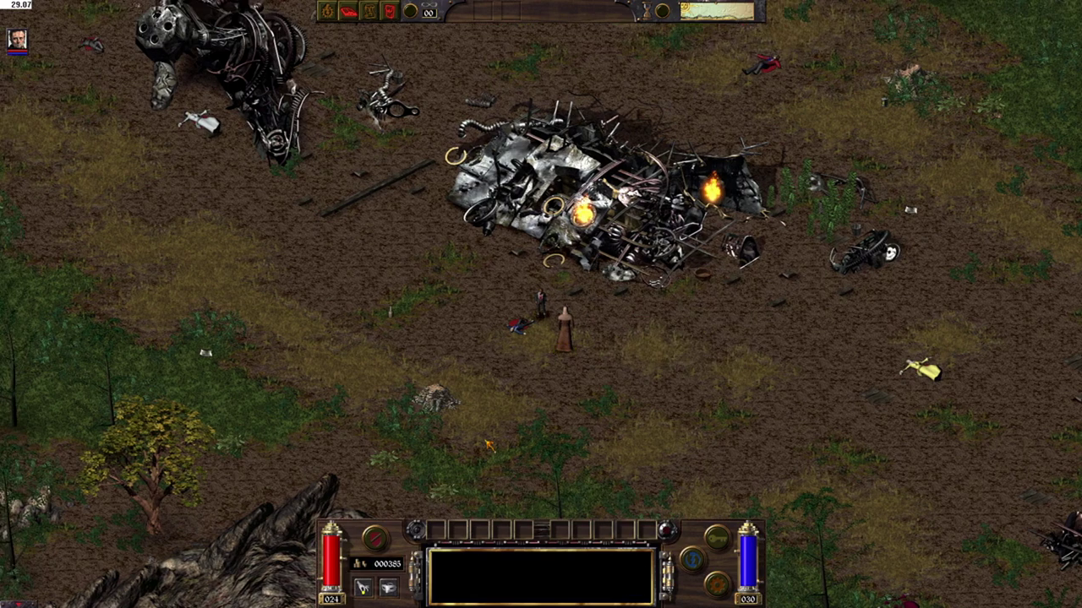